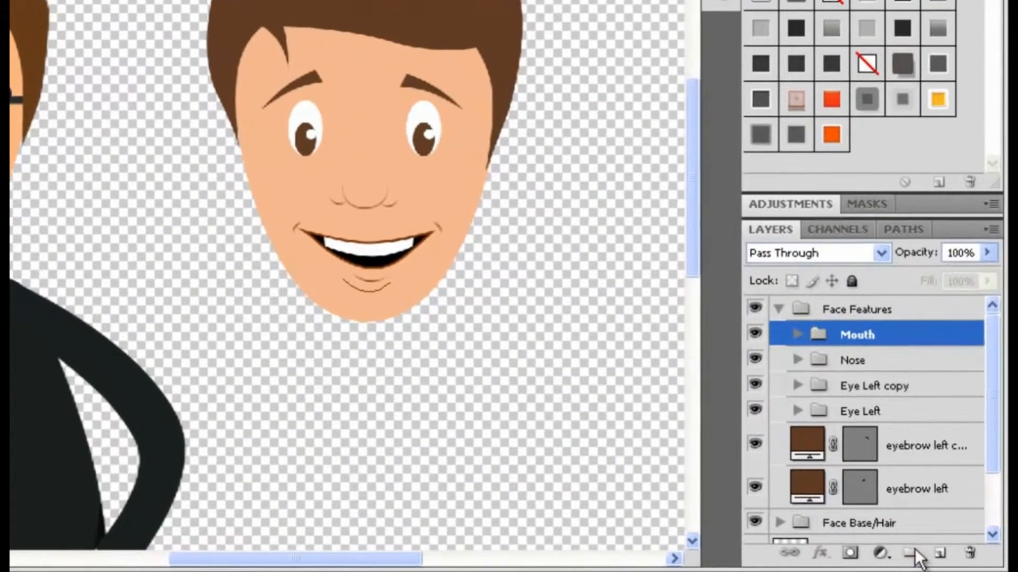
# Create a group named Glasses inside the Face Features group and add a new empty layer to it.
pyautogui.click(915, 548)
pyautogui.doubleClick(871, 335)
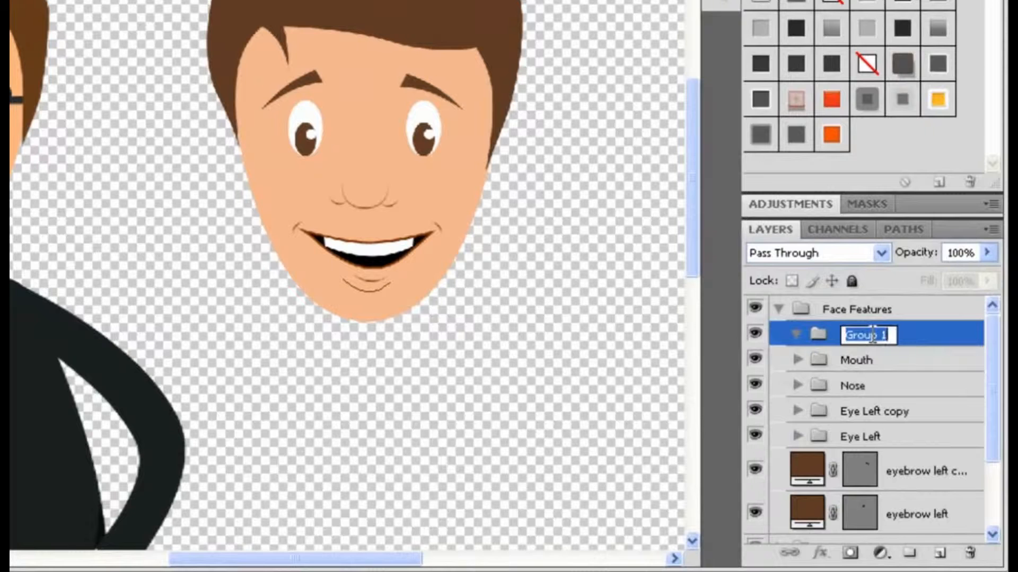
pyautogui.write('Glasses')
pyautogui.press('Return')
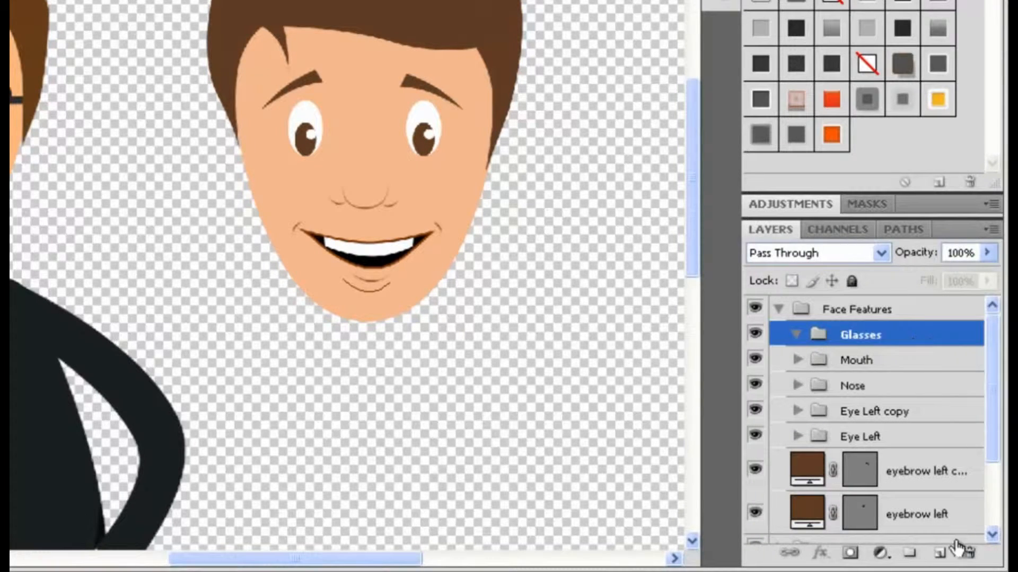
pyautogui.click(939, 552)
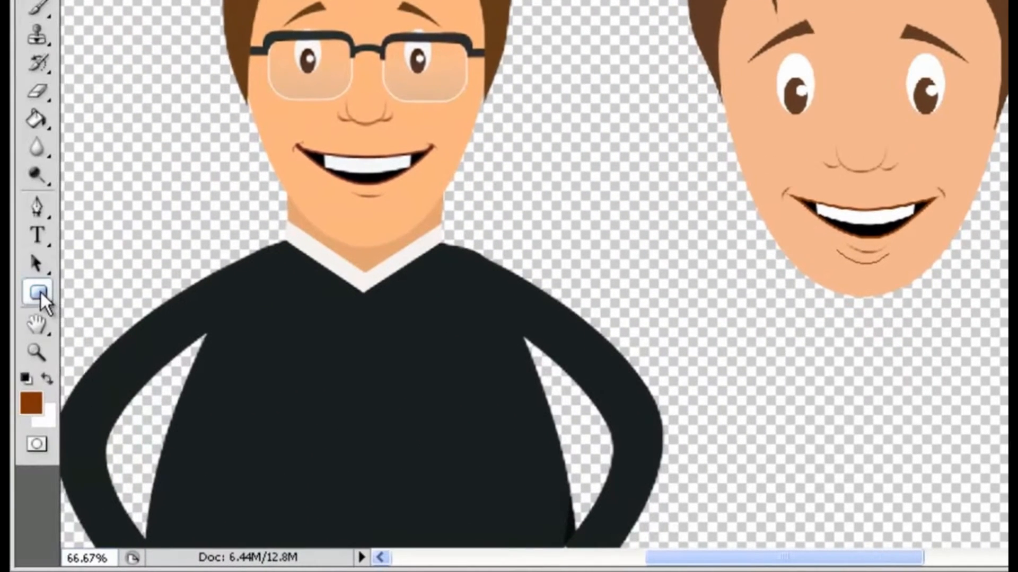
# Draw a rounded rectangle shape layer with a 14 px corner radius over the new face's left-hand eye as a lens.
pyautogui.click(39, 292)
pyautogui.click(110, 309)
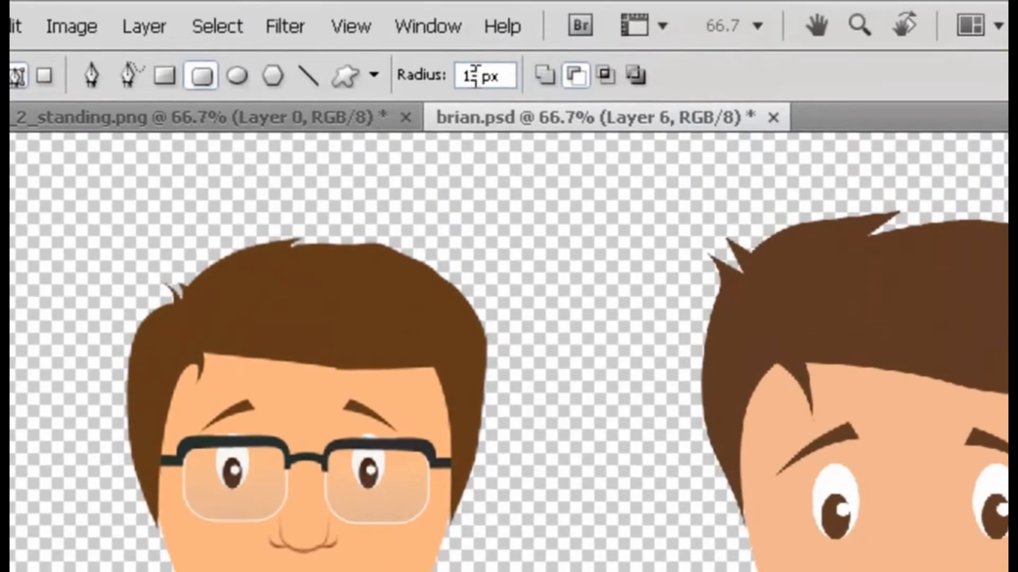
pyautogui.doubleClick(474, 76)
pyautogui.write('14')
pyautogui.press('Return')
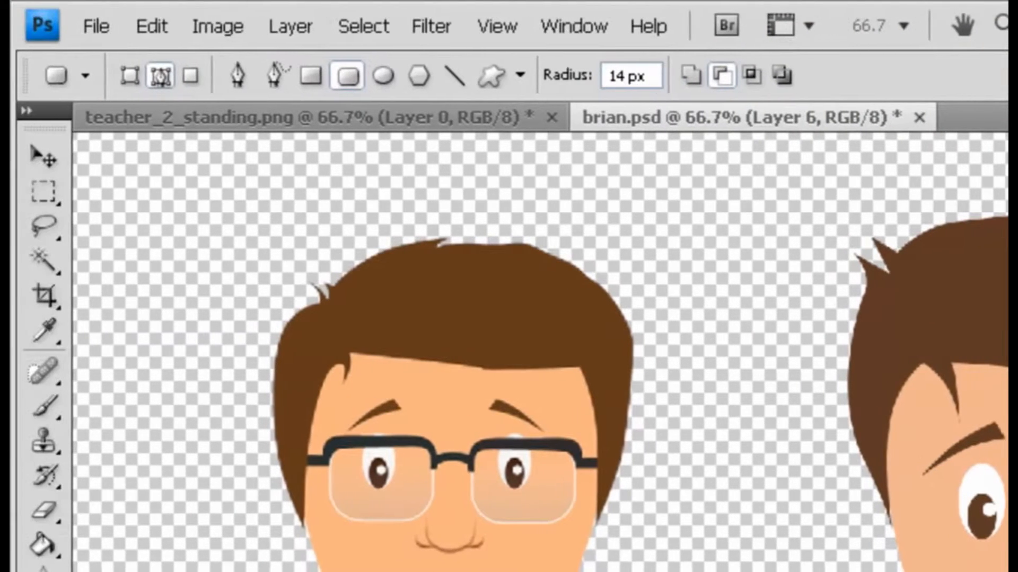
pyautogui.click(130, 76)
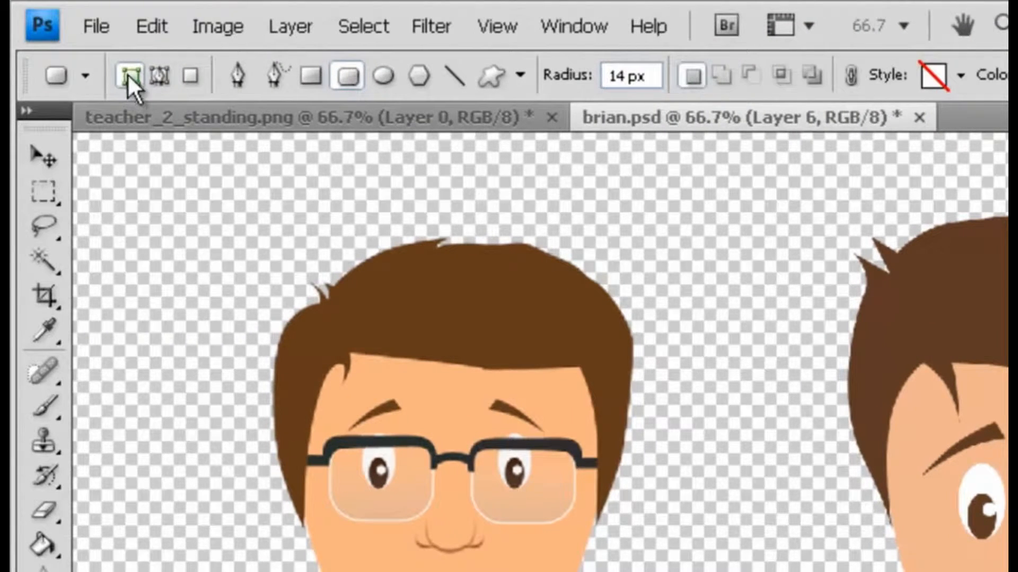
pyautogui.moveTo(931, 459); pyautogui.dragTo(1014, 551)
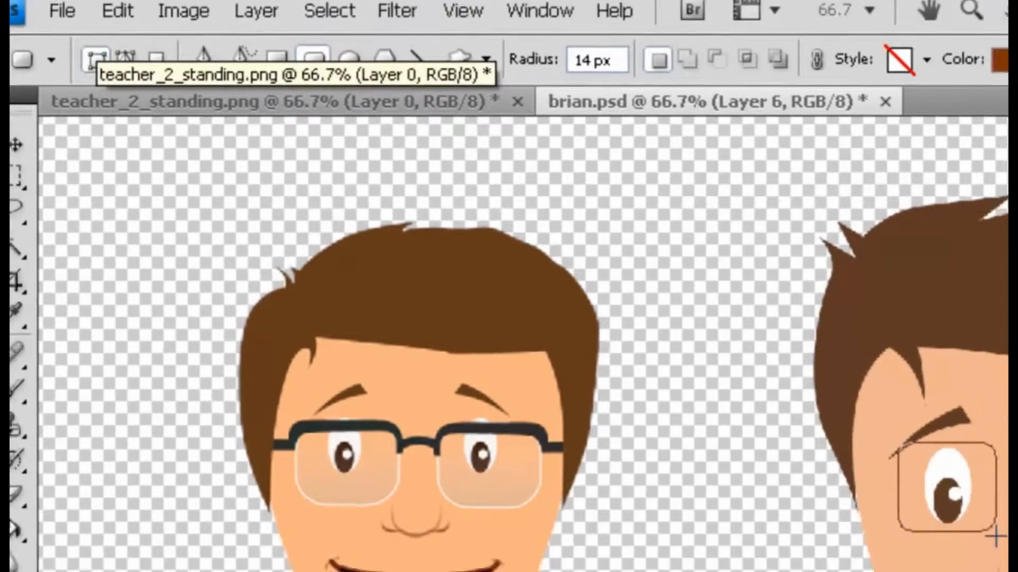
pyautogui.moveTo(607, 356); pyautogui.dragTo(602, 349)
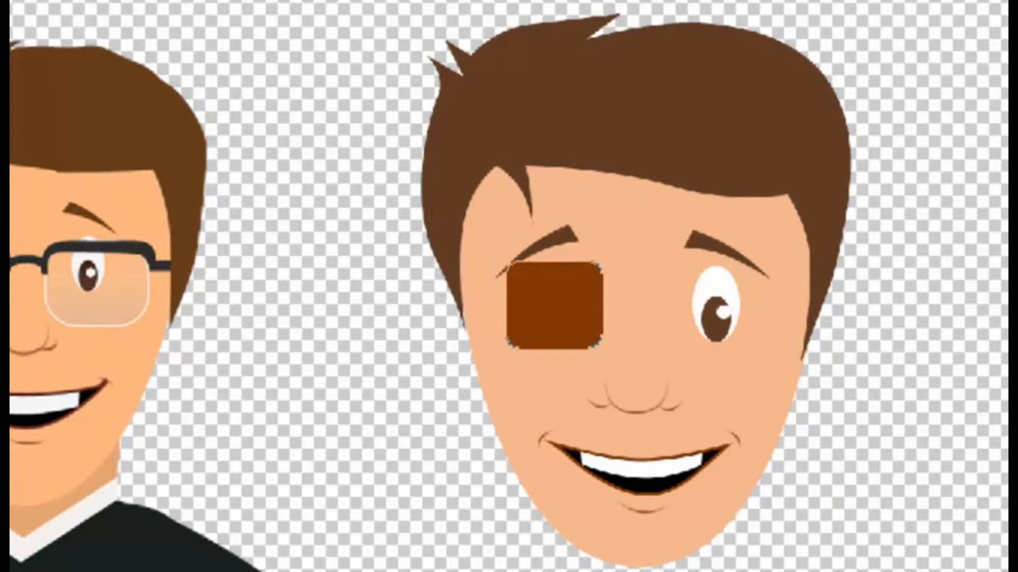
pyautogui.moveTo(593, 305)
pyautogui.mouseDown()
pyautogui.moveTo(579, 303)
pyautogui.moveTo(582, 312)
pyautogui.mouseUp()
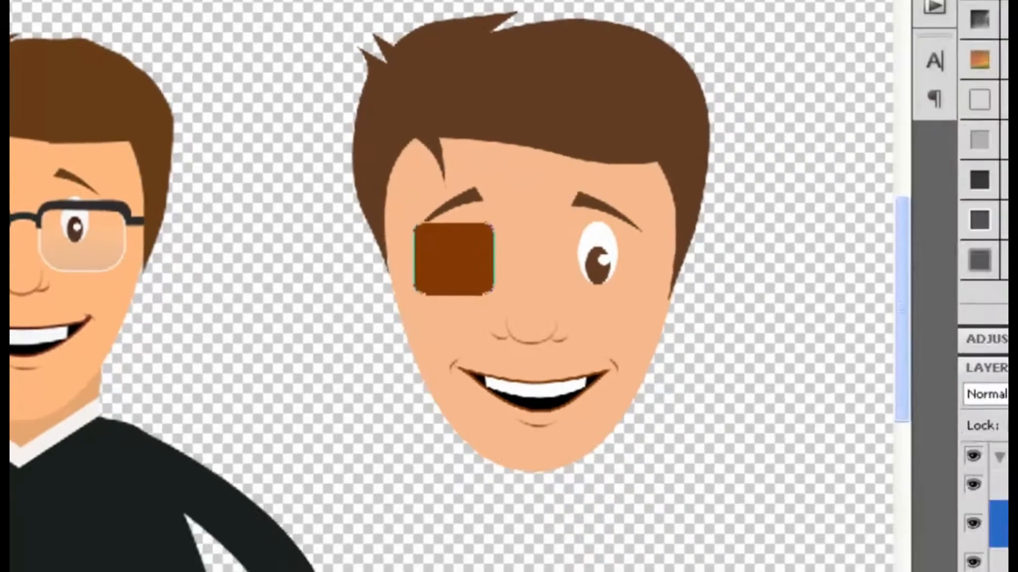
# Set the lens shape's fill to 0% and add a linear black-to-white gradient overlay at 34% opacity.
pyautogui.click(988, 341)
pyautogui.moveTo(990, 361); pyautogui.dragTo(886, 362)
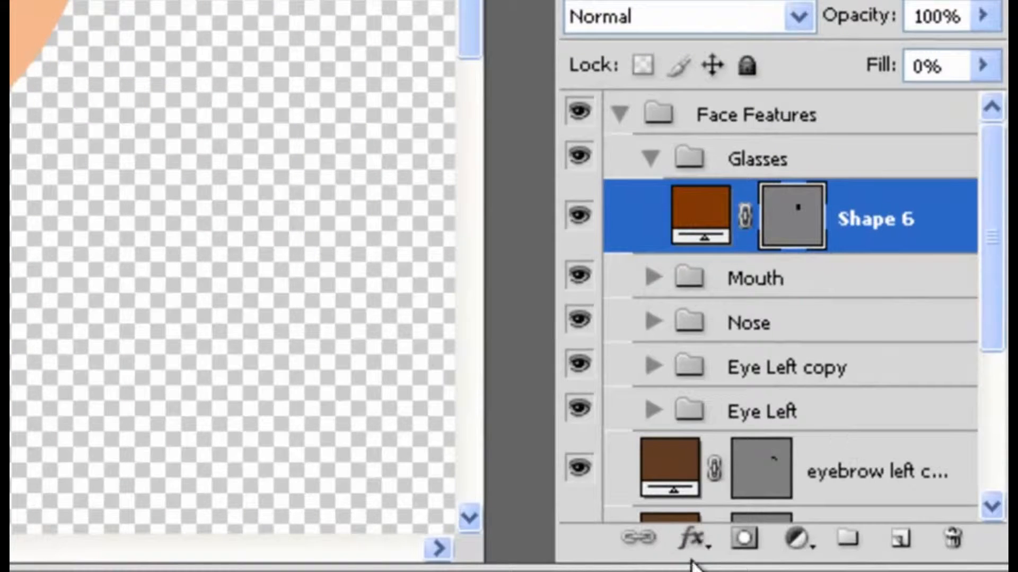
pyautogui.click(691, 538)
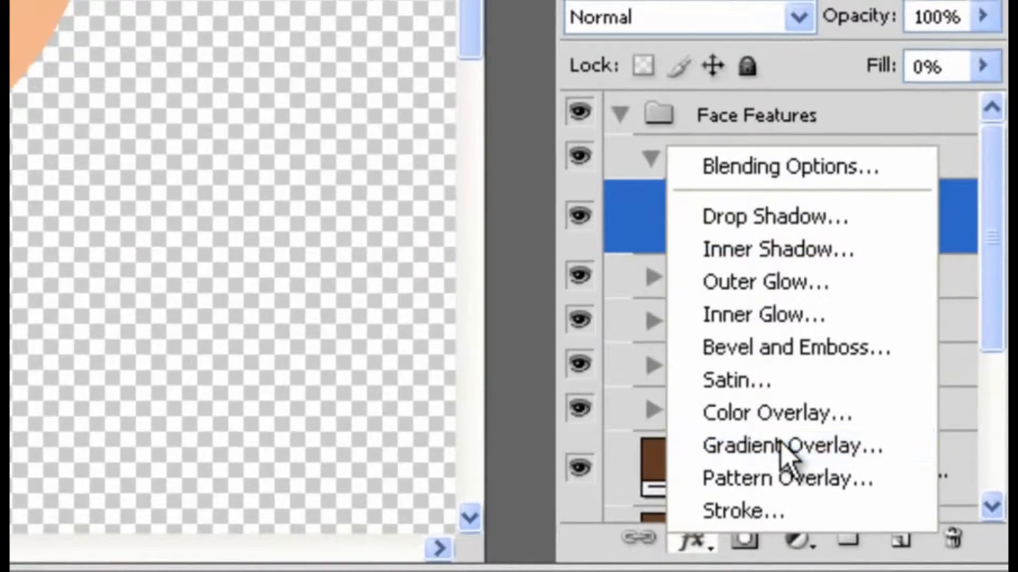
pyautogui.click(788, 454)
pyautogui.moveTo(557, 343); pyautogui.dragTo(881, 163)
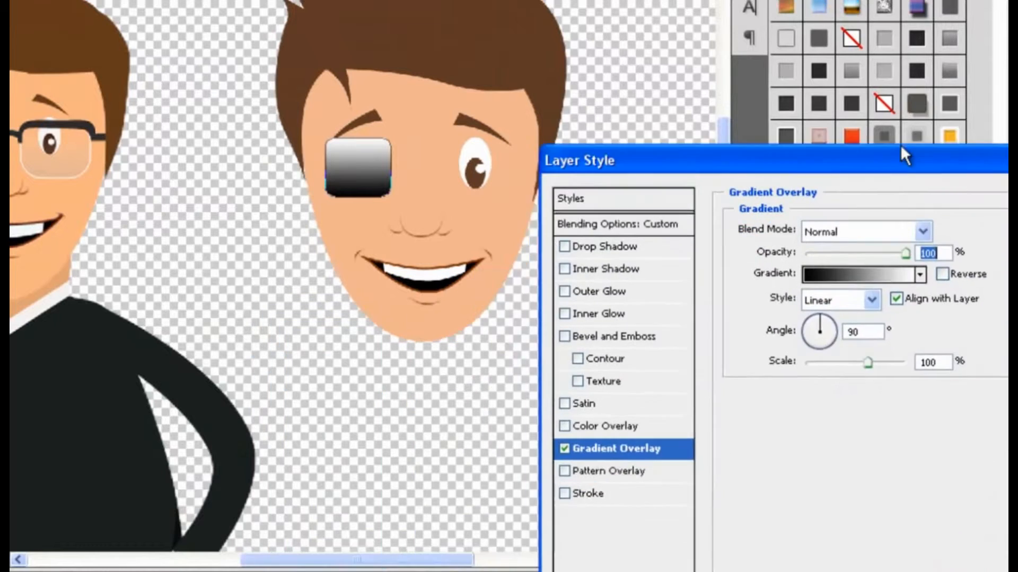
pyautogui.moveTo(860, 197); pyautogui.dragTo(801, 195)
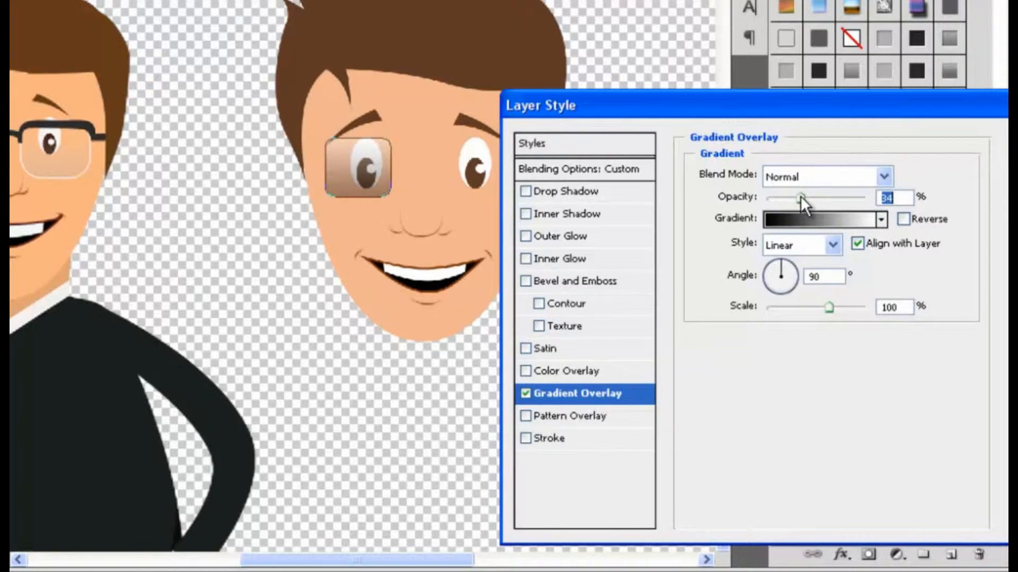
pyautogui.press('Return')
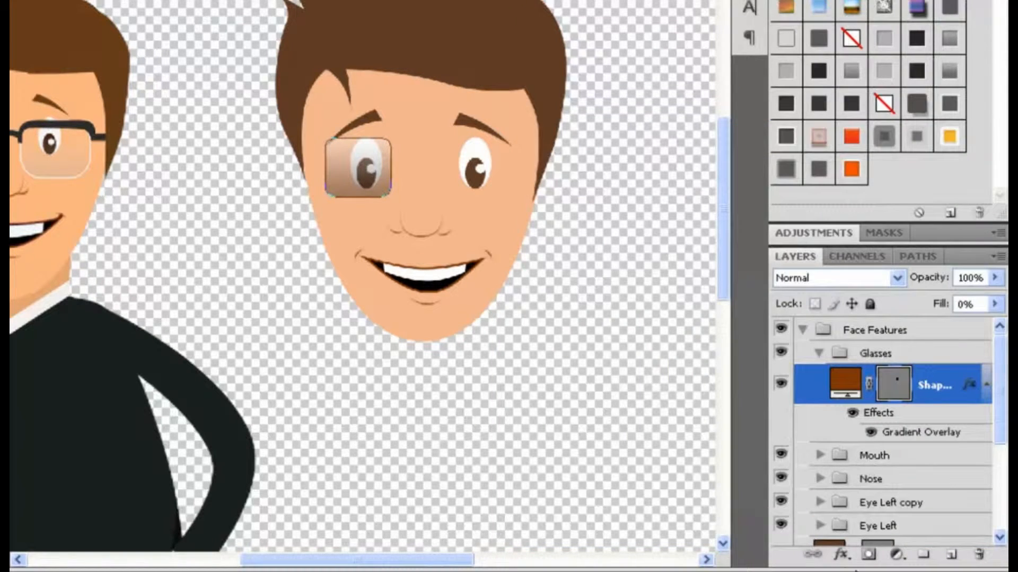
# Add a stroke effect in white (ffffff) to the lens shape.
pyautogui.click(842, 555)
pyautogui.click(848, 546)
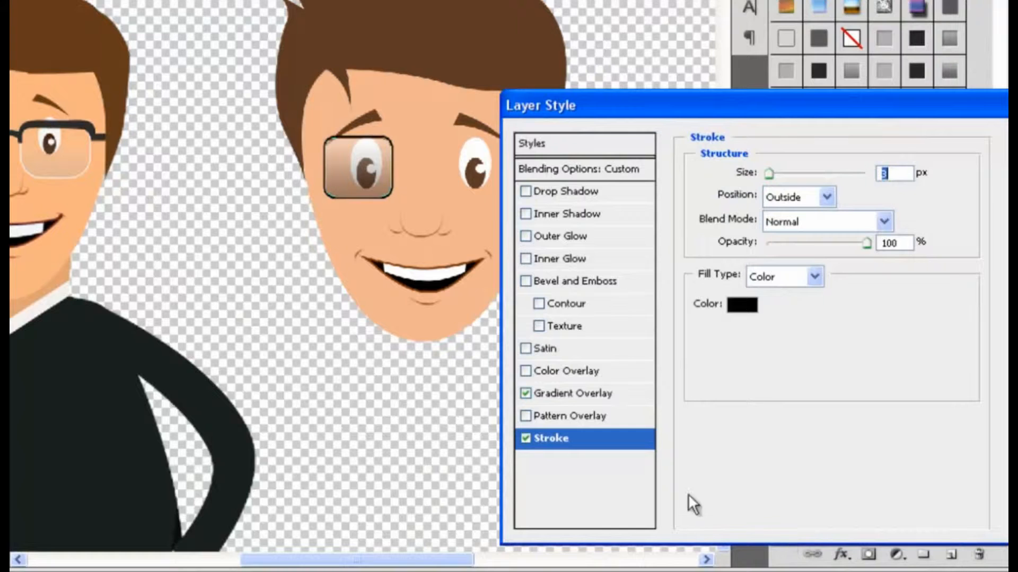
pyautogui.click(742, 305)
pyautogui.moveTo(859, 469); pyautogui.dragTo(782, 470)
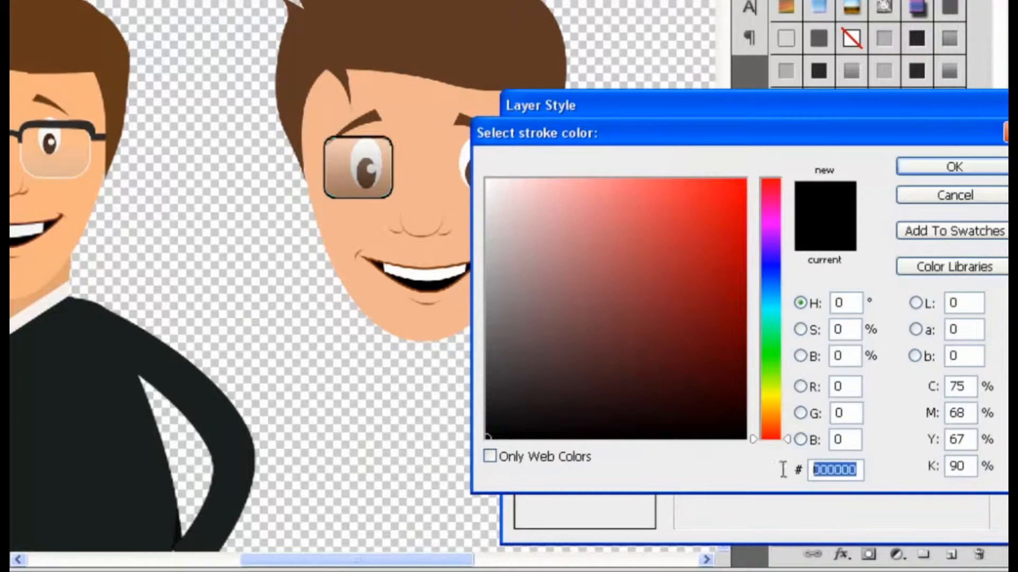
pyautogui.write('ffffff')
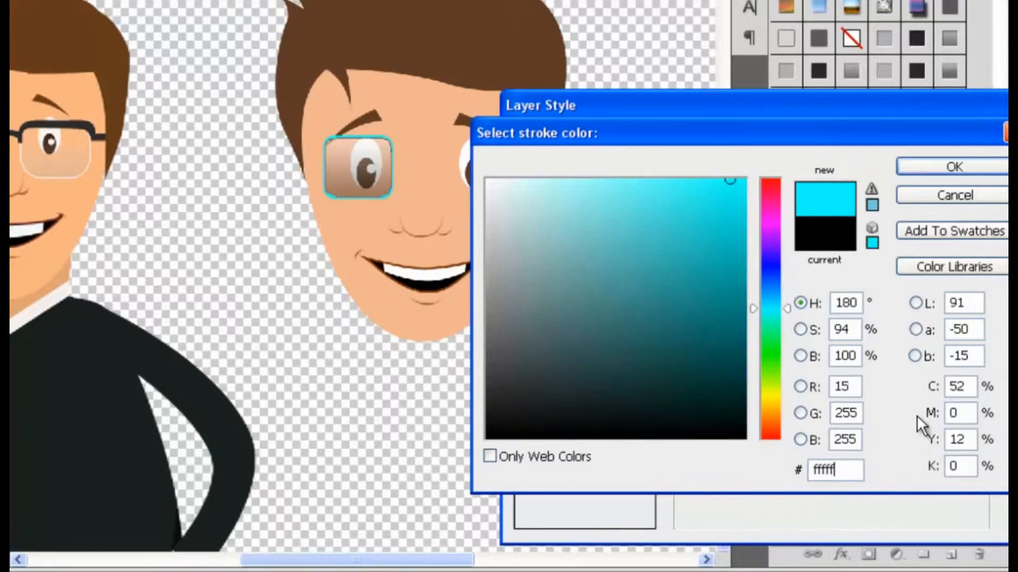
pyautogui.click(948, 164)
# Set the lens stroke to a size of 2 px with its position inside, and apply the layer style.
pyautogui.write('1')
pyautogui.moveTo(903, 175); pyautogui.dragTo(867, 176)
pyautogui.write('2')
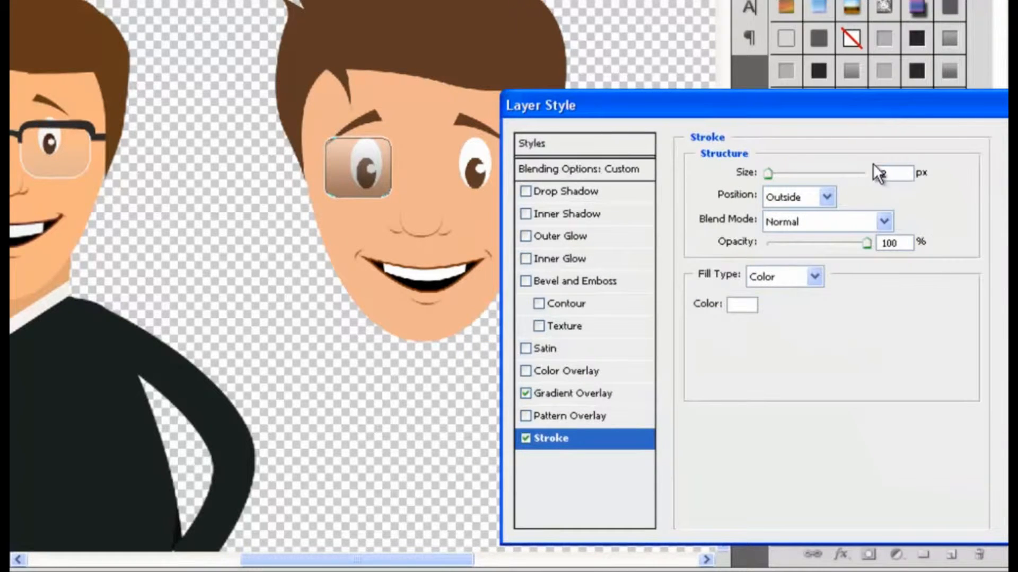
pyautogui.click(824, 195)
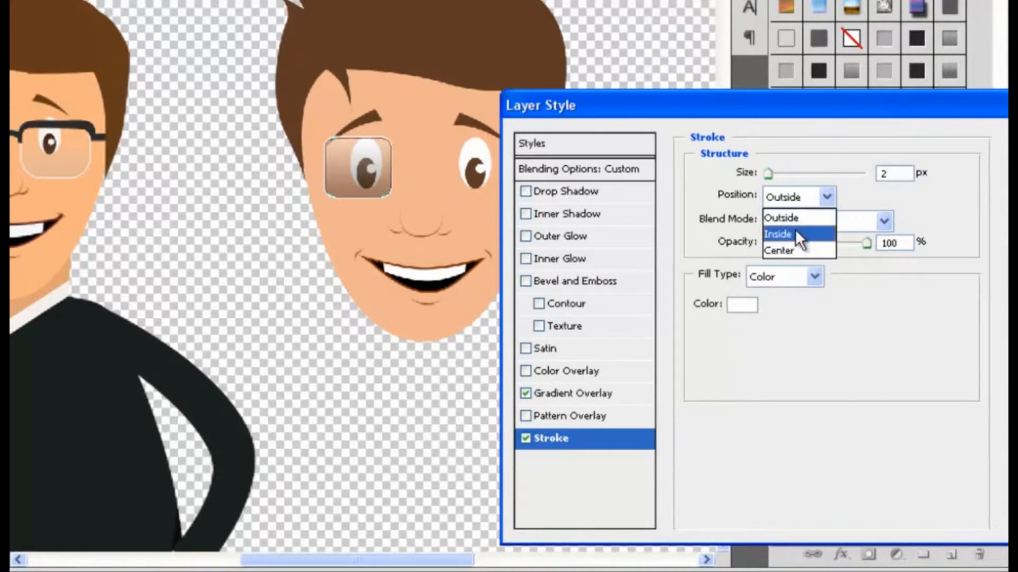
pyautogui.click(794, 229)
pyautogui.moveTo(901, 110); pyautogui.dragTo(774, 131)
pyautogui.click(905, 162)
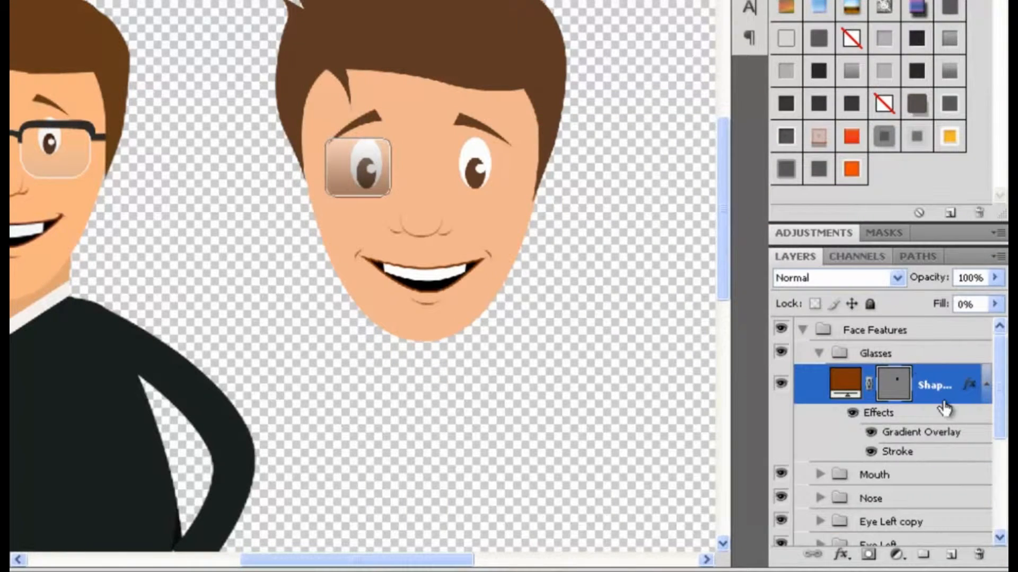
# Nudge the lens slightly down and toward the nose, and reduce its gradient overlay opacity to 19%.
pyautogui.moveTo(335, 164); pyautogui.dragTo(339, 170)
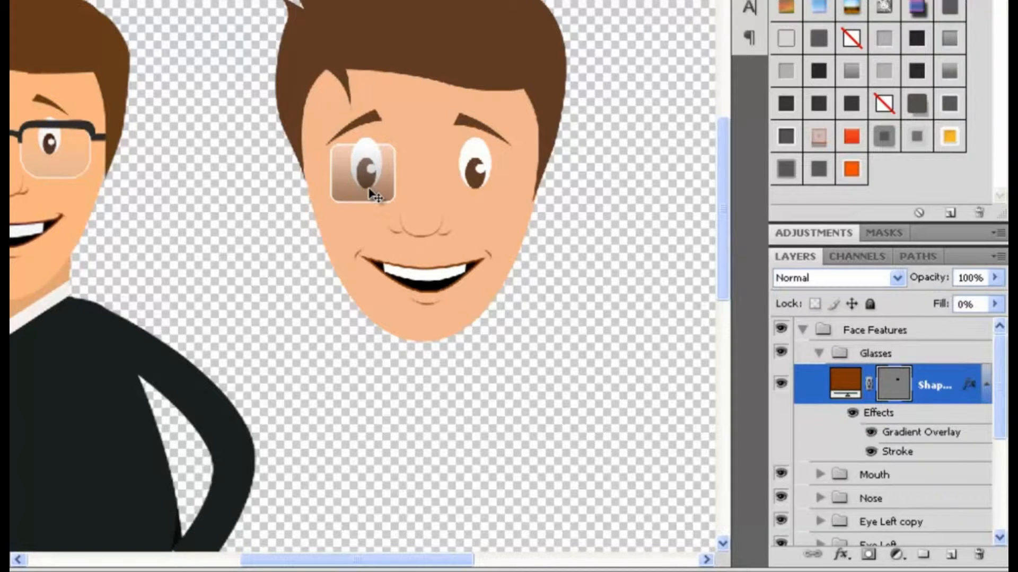
pyautogui.doubleClick(923, 439)
pyautogui.moveTo(647, 129); pyautogui.dragTo(754, 142)
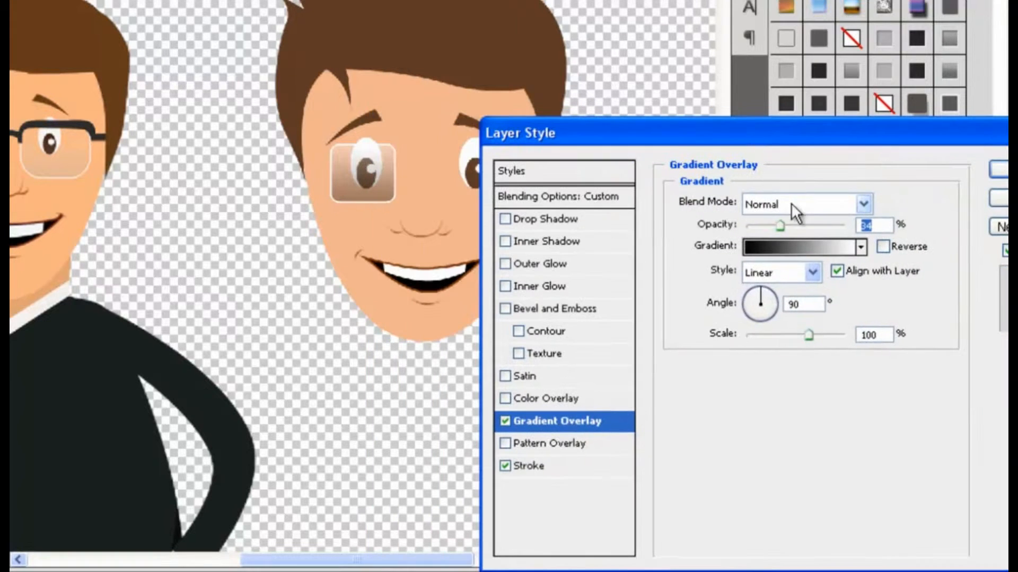
pyautogui.moveTo(773, 224); pyautogui.dragTo(764, 224)
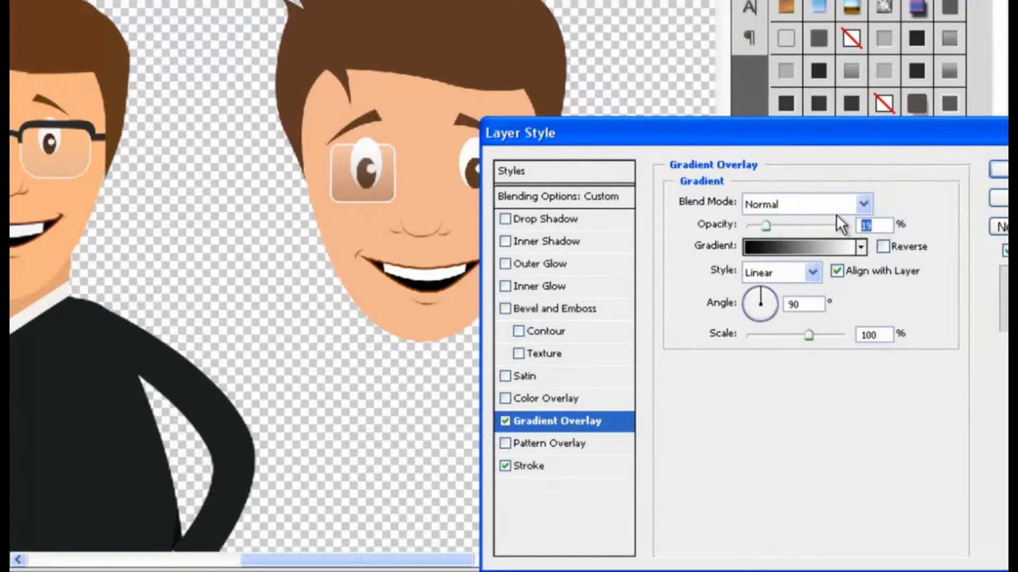
pyautogui.click(999, 169)
# Duplicate the lens shape layer and place the copy level with the original over the other eye.
pyautogui.click(985, 384)
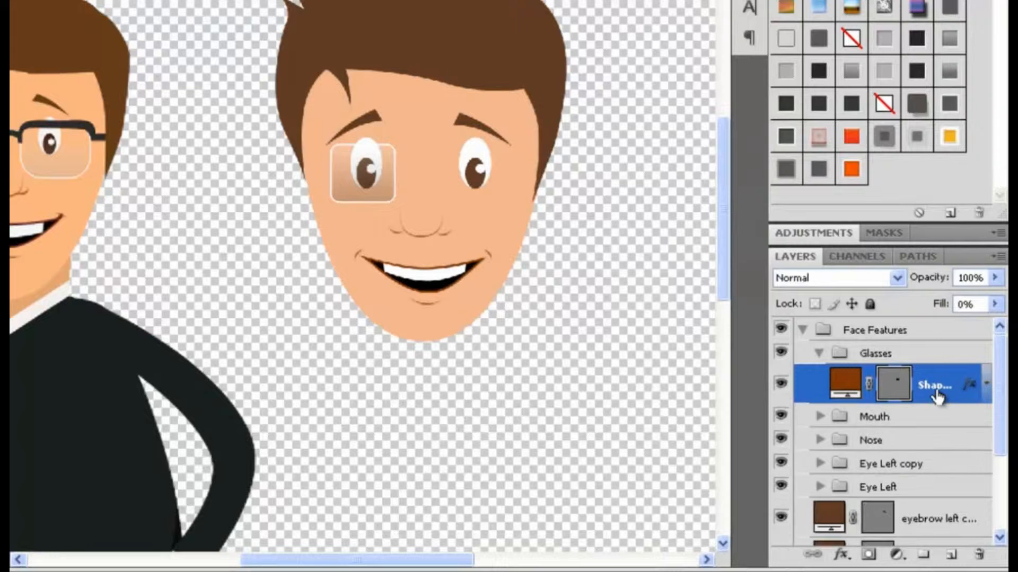
pyautogui.moveTo(942, 407); pyautogui.dragTo(955, 537)
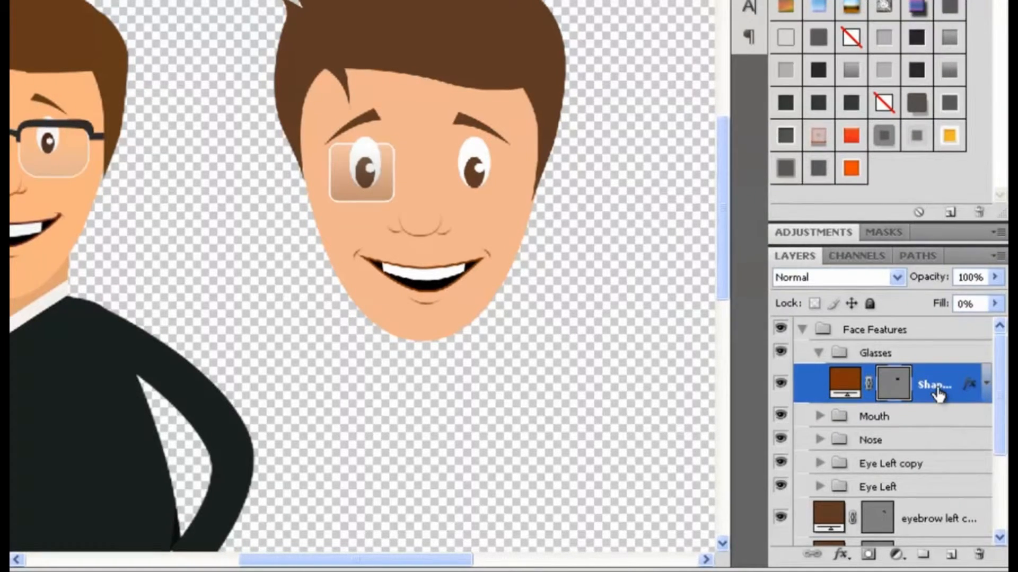
pyautogui.moveTo(910, 512); pyautogui.dragTo(907, 541)
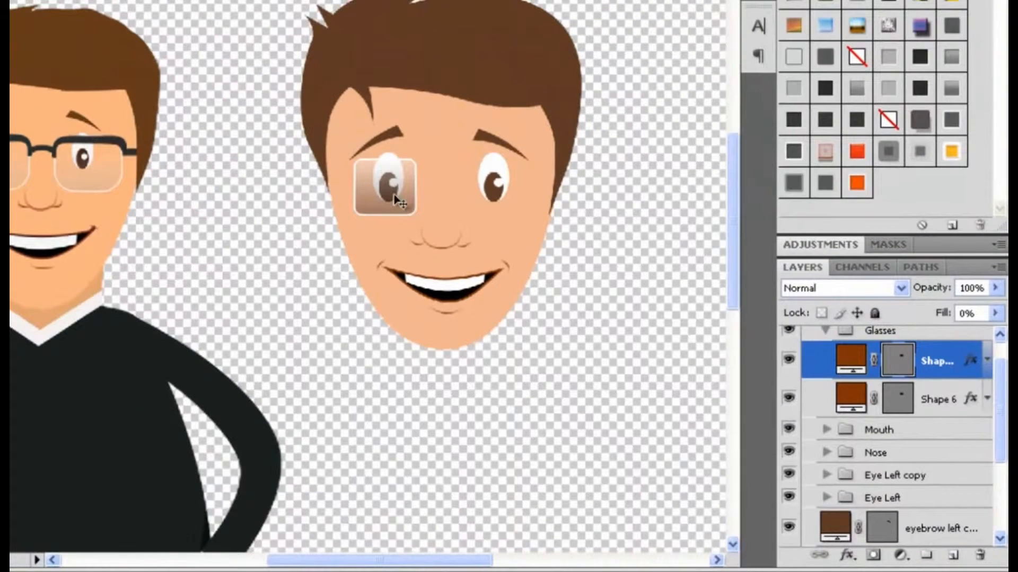
pyautogui.moveTo(390, 187); pyautogui.dragTo(491, 198)
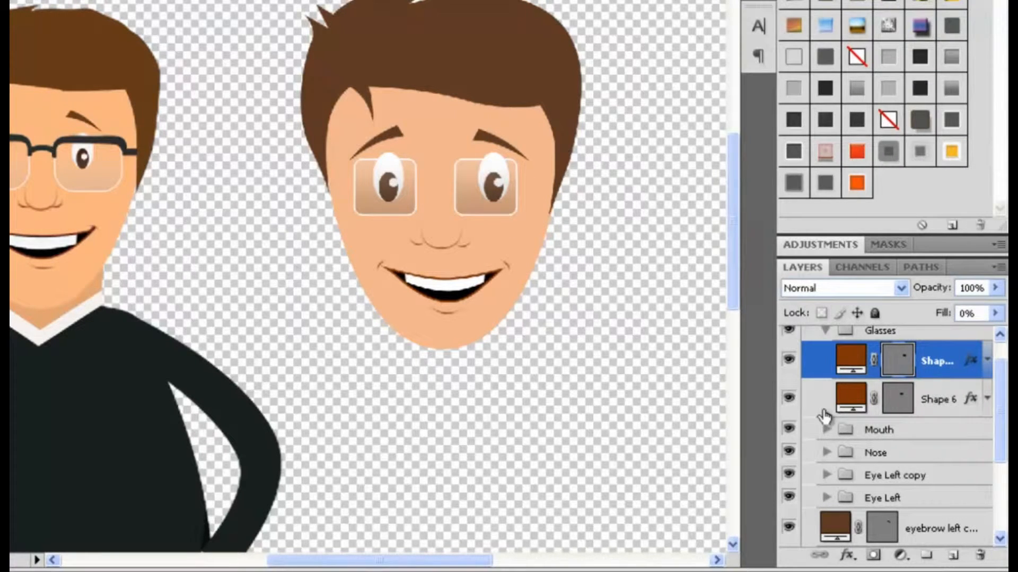
# On a new layer, draw a thin black rectangle shape between the two lenses as the glasses' bridge.
pyautogui.click(953, 556)
pyautogui.click(28, 394)
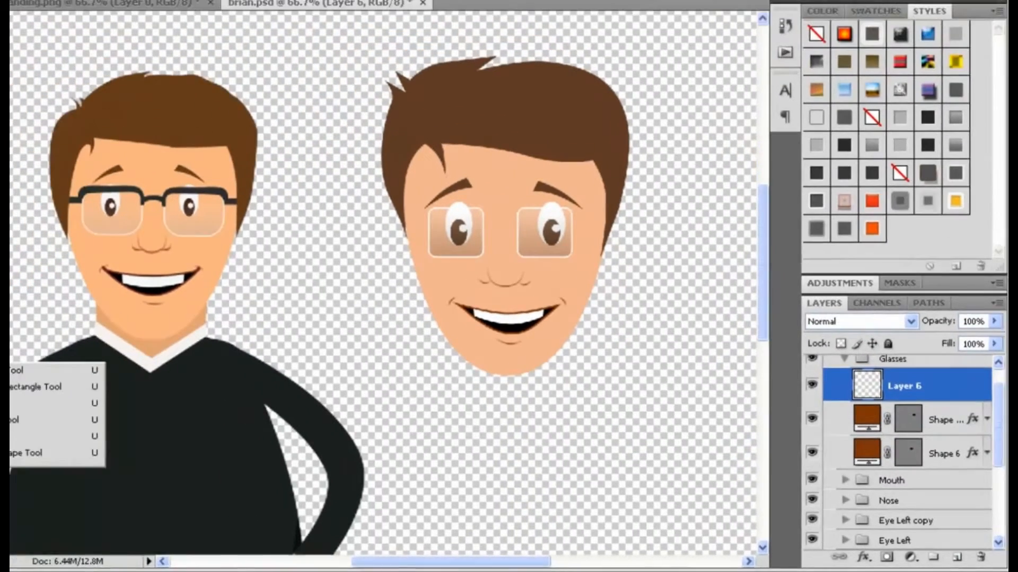
pyautogui.click(74, 392)
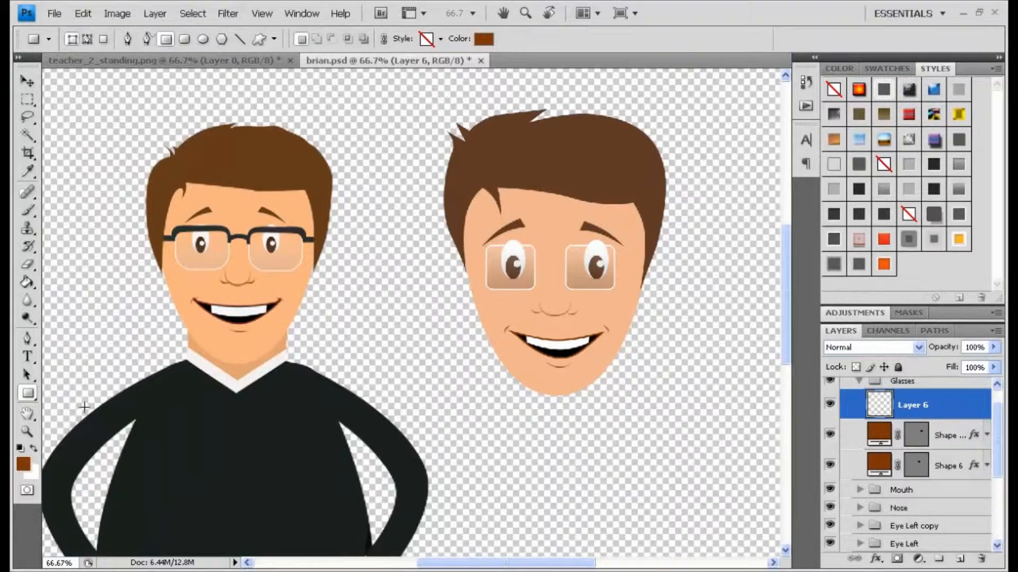
pyautogui.press('d')
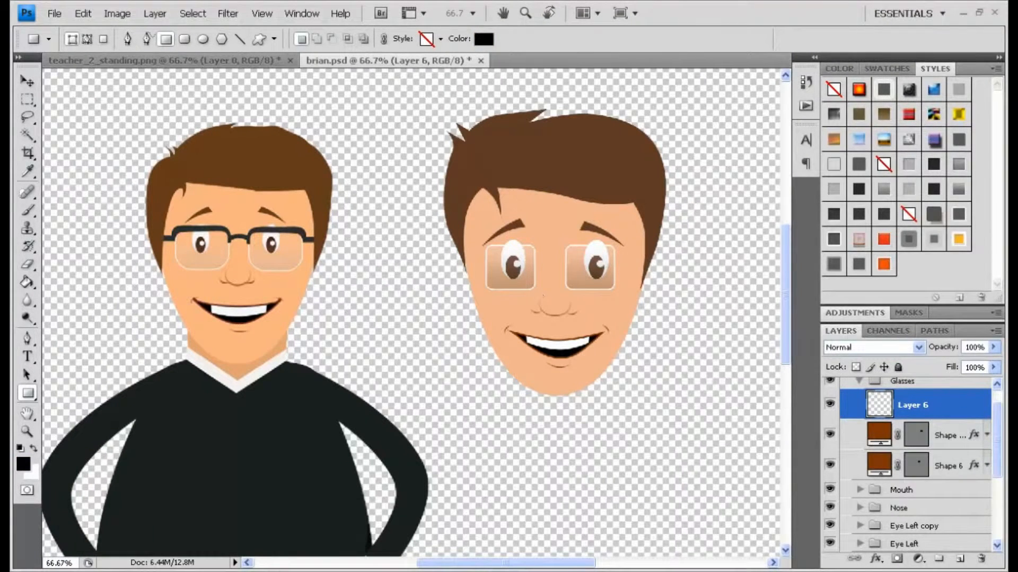
pyautogui.moveTo(536, 253); pyautogui.dragTo(553, 238)
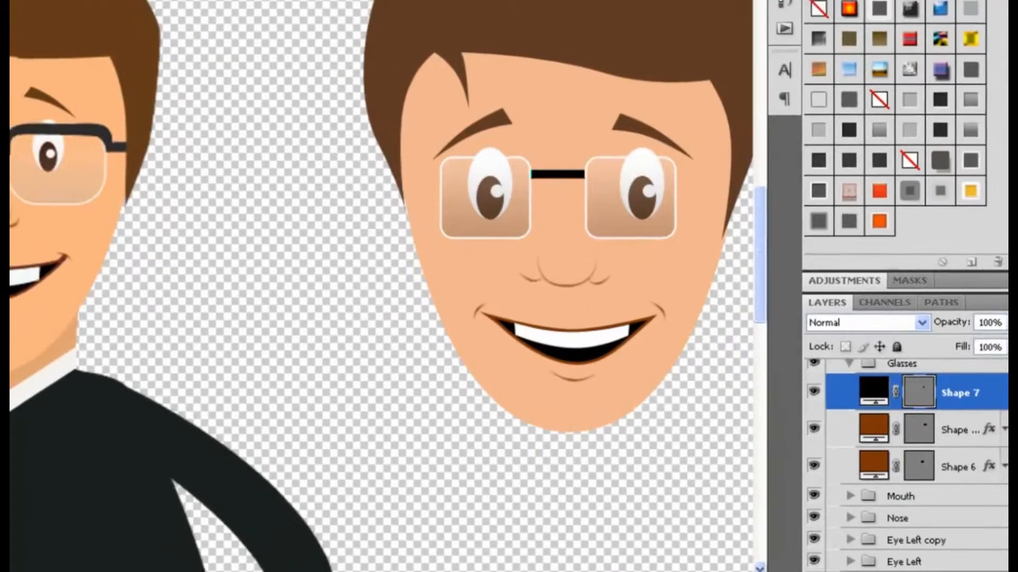
# Bend the bridge into a gentle upward arch using the Add Anchor Point tool.
pyautogui.click(12, 334)
pyautogui.click(59, 365)
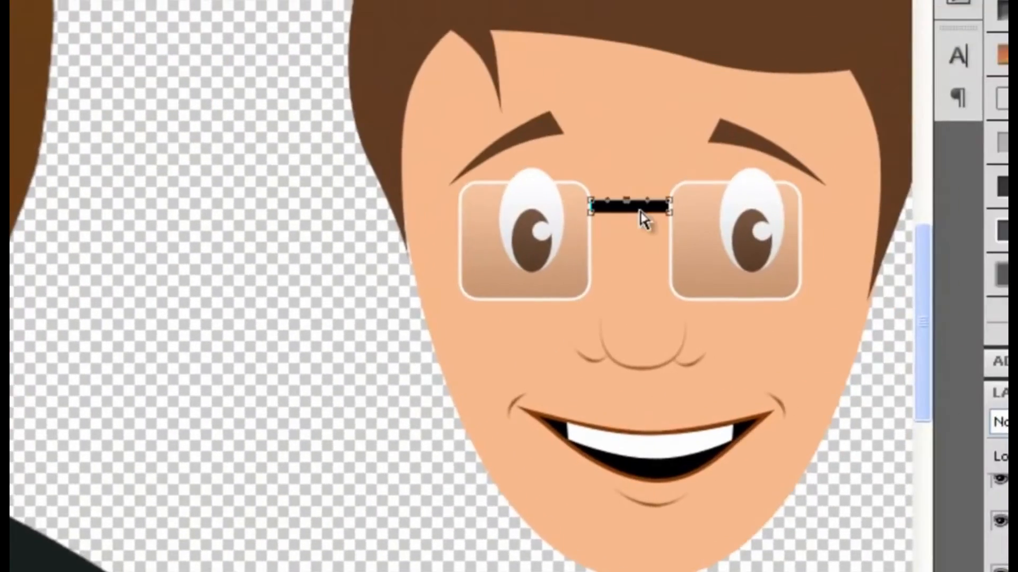
pyautogui.moveTo(871, 89); pyautogui.dragTo(870, 81)
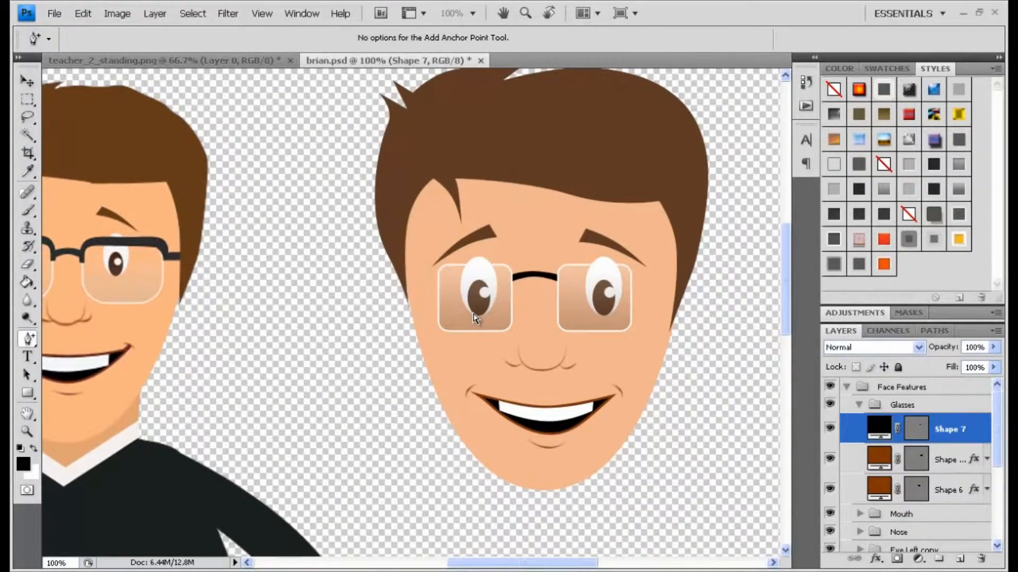
# With the Pen tool in shape layers mode, draw a closed black frame shape across the top and upper sides of the lens beside the transparent background.
pyautogui.moveTo(28, 339); pyautogui.dragTo(62, 333)
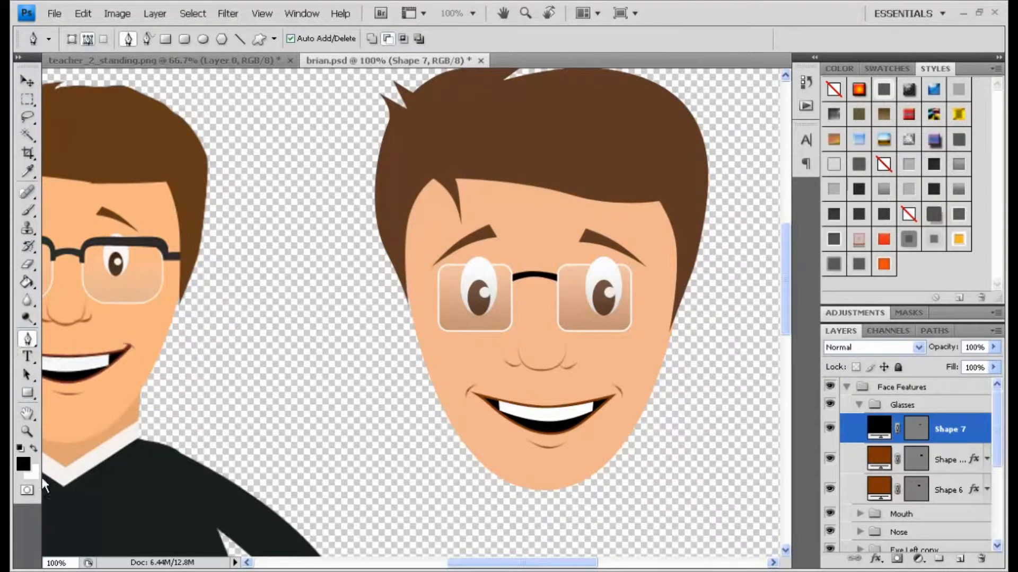
pyautogui.click(72, 39)
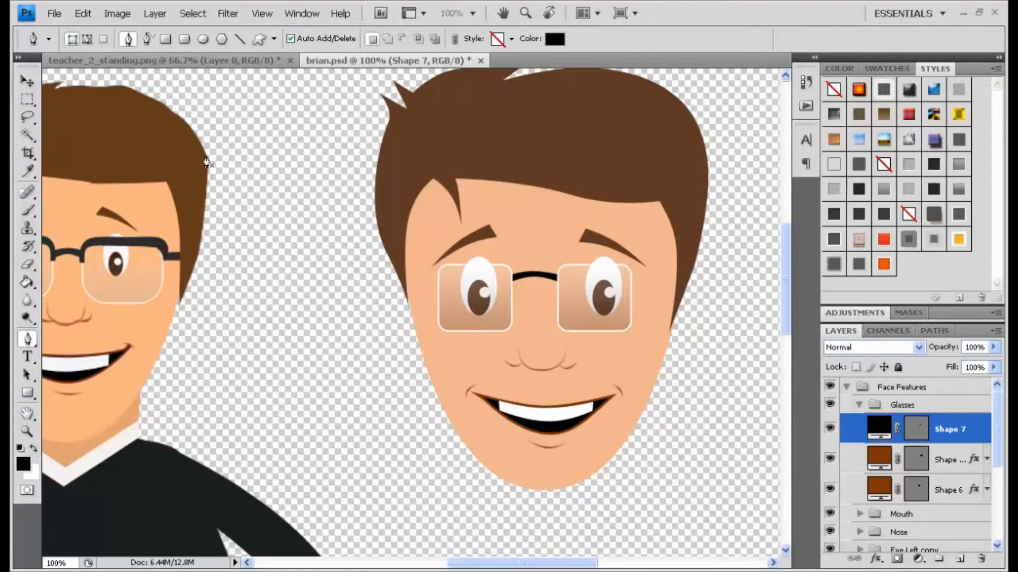
pyautogui.hotkey('ctrl', '+')
pyautogui.moveTo(424, 251); pyautogui.dragTo(377, 259)
pyautogui.click(567, 280)
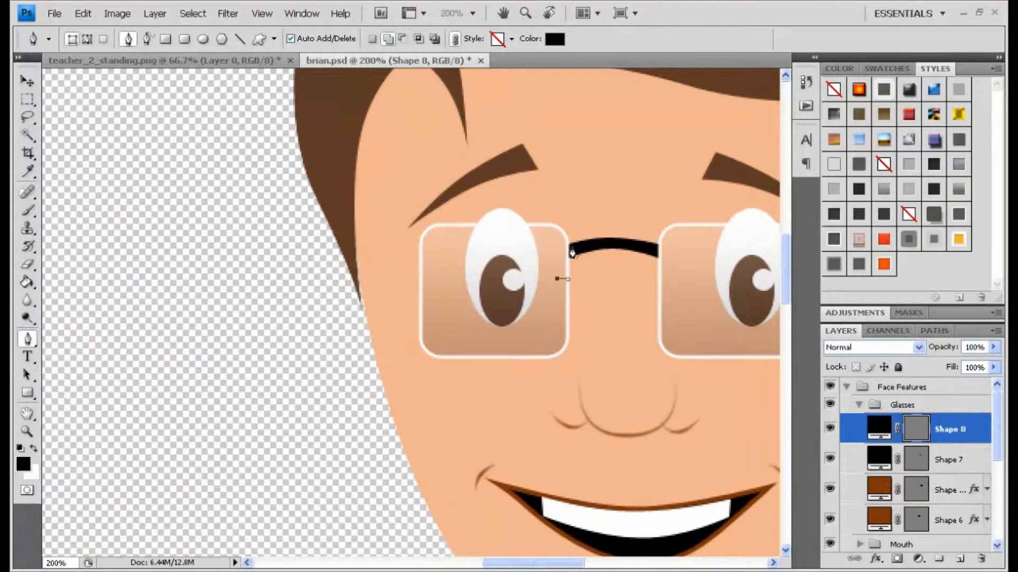
pyautogui.click(558, 239)
pyautogui.click(428, 231)
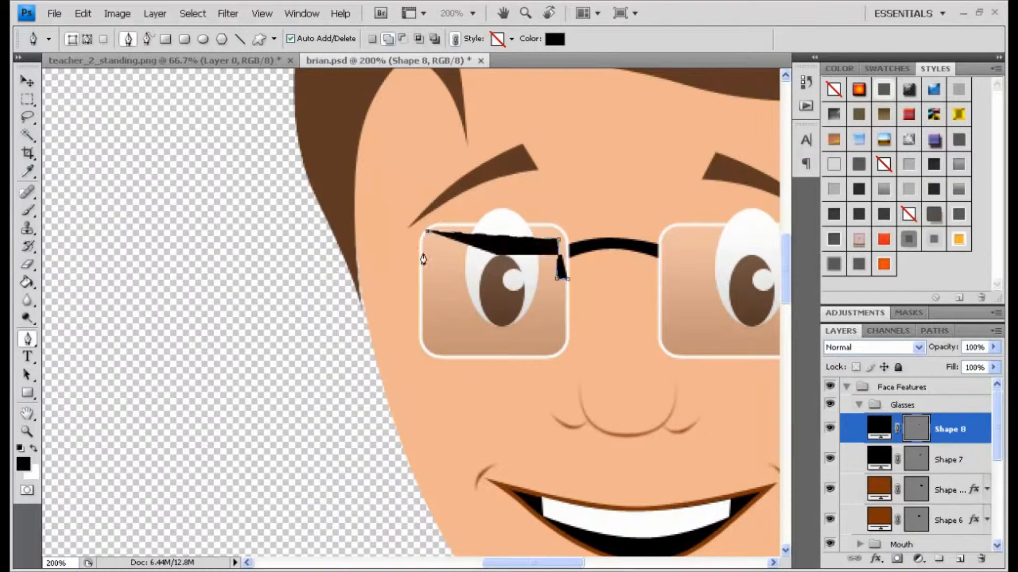
pyautogui.click(423, 282)
pyautogui.click(410, 278)
pyautogui.click(417, 220)
pyautogui.click(561, 217)
pyautogui.click(567, 278)
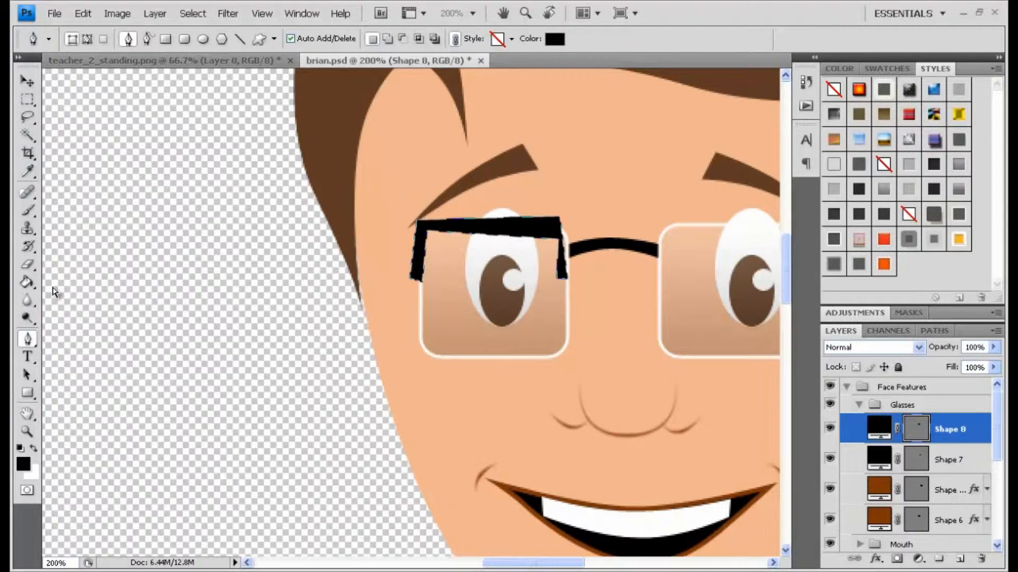
# Add midpoint anchors to the upper and lower edges of the frame's top bar and bend both into a slight upward arch.
pyautogui.hotkey('ctrl', '+')
pyautogui.click(31, 340)
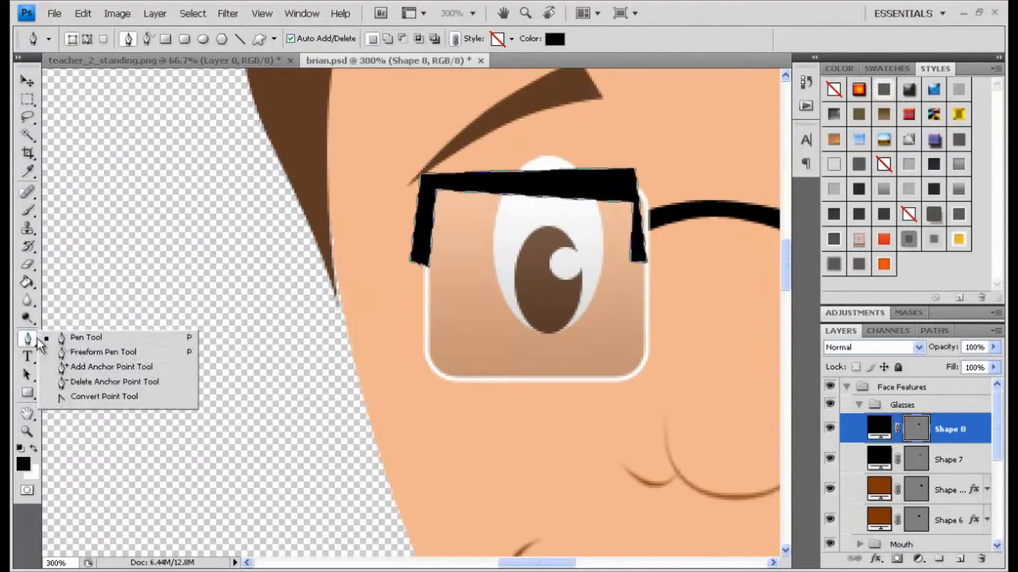
pyautogui.click(111, 367)
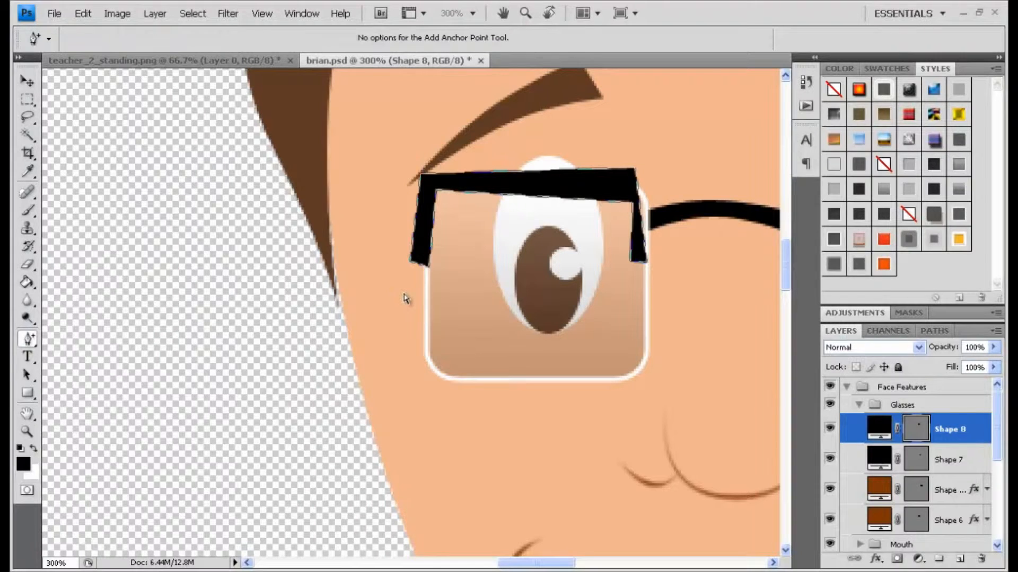
pyautogui.hotkey('ctrl', '+')
pyautogui.moveTo(565, 128); pyautogui.dragTo(565, 114)
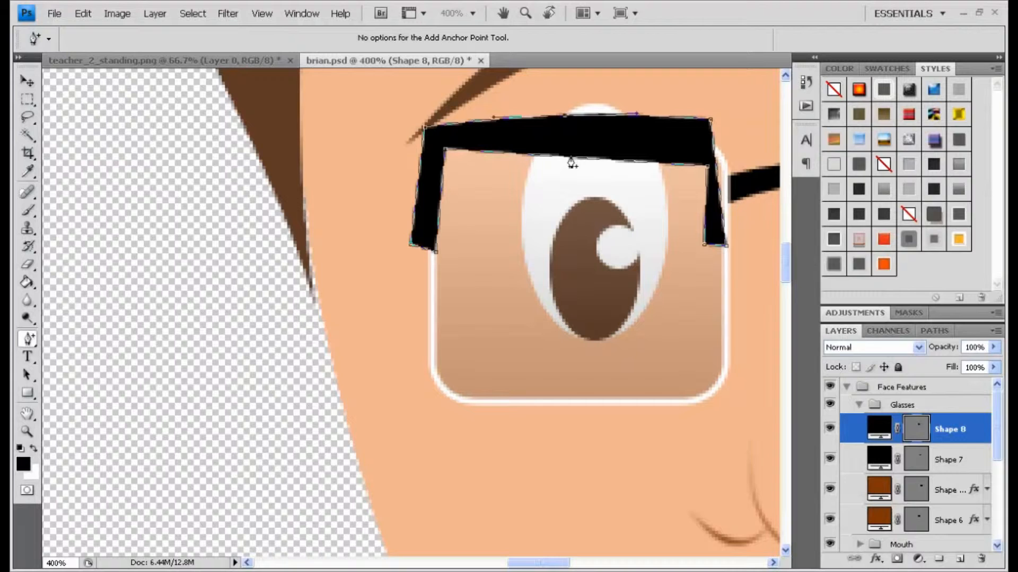
pyautogui.moveTo(569, 157); pyautogui.dragTo(571, 147)
# Reposition the frame's corner and end anchor points so both side arms run nearly vertical along the lens edges.
pyautogui.moveTo(411, 245); pyautogui.dragTo(447, 248)
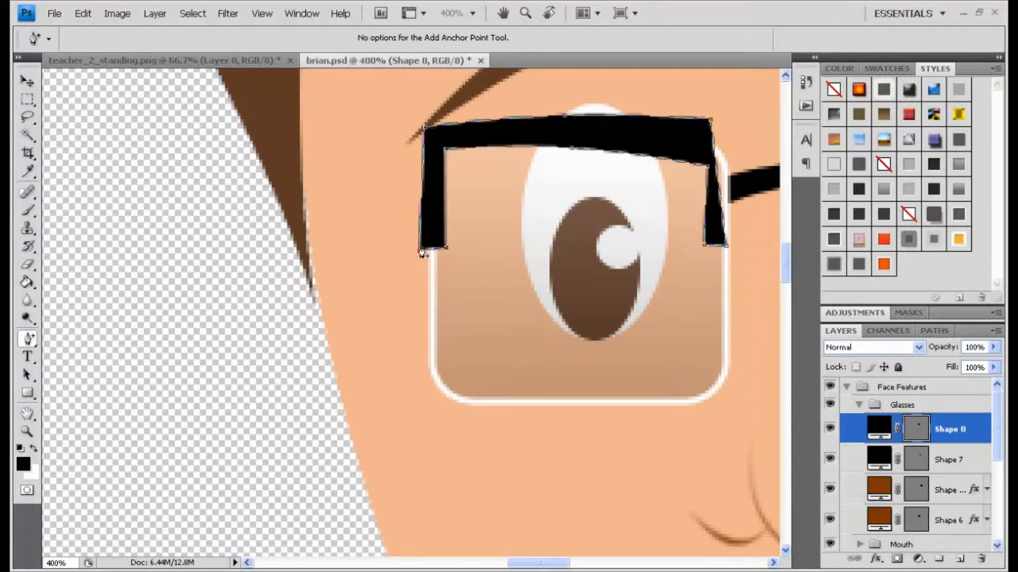
pyautogui.moveTo(710, 119); pyautogui.dragTo(732, 121)
pyautogui.moveTo(708, 165); pyautogui.dragTo(712, 159)
pyautogui.moveTo(726, 246); pyautogui.dragTo(717, 241)
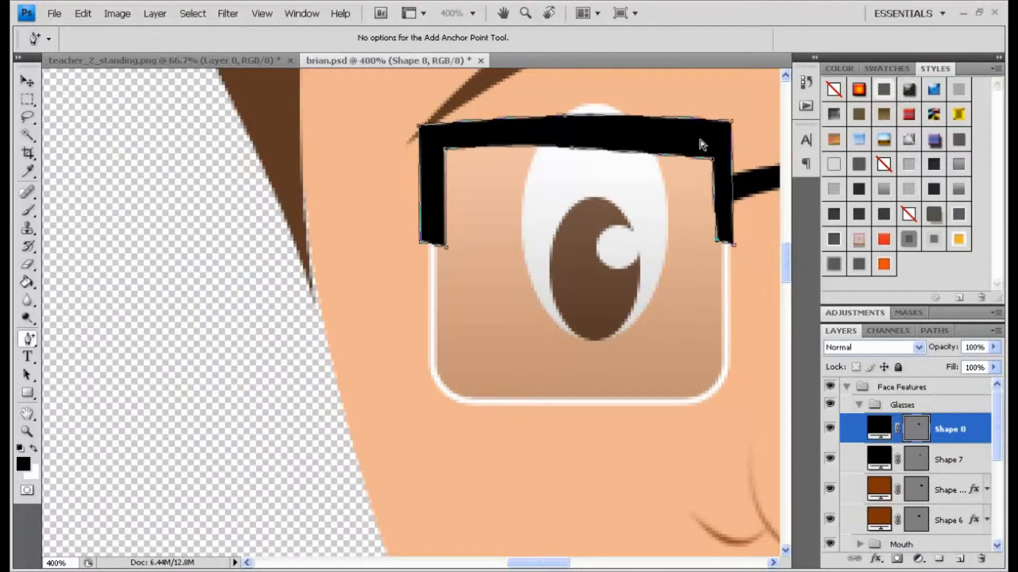
pyautogui.hotkey('ctrl', '-')
pyautogui.hotkey('ctrl', '-')
pyautogui.hotkey('ctrl', '-')
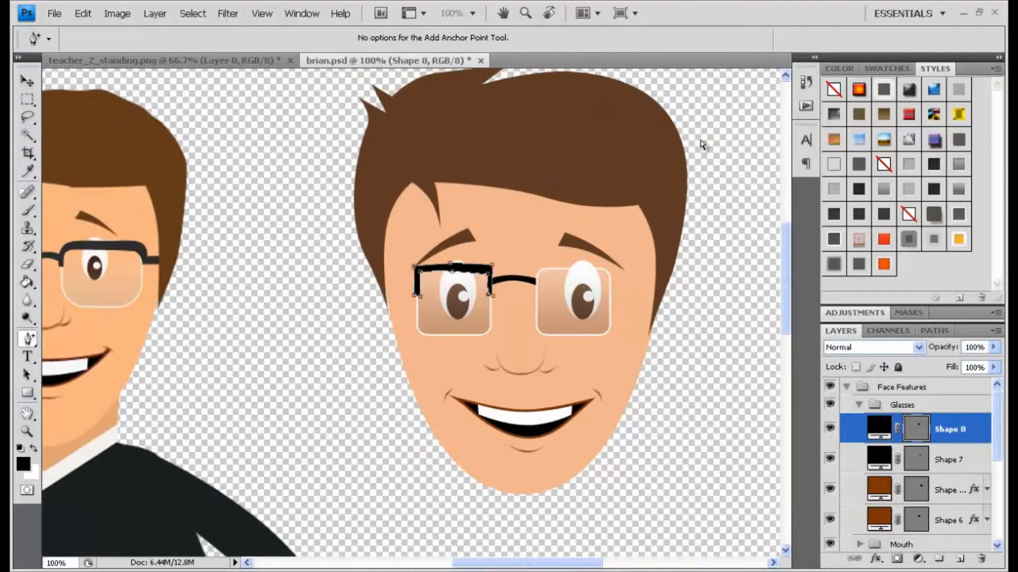
# Round the frame's outer top corner on the temple side by deleting its anchor point and curving in a new one.
pyautogui.hotkey('ctrl', '+')
pyautogui.hotkey('ctrl', '+')
pyautogui.hotkey('ctrl', '+')
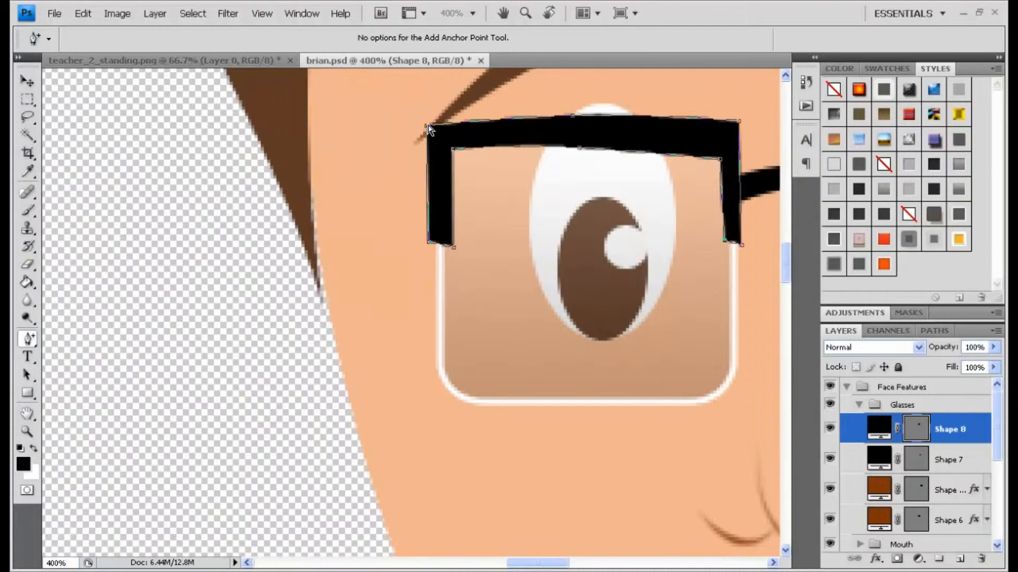
pyautogui.rightClick(427, 126)
pyautogui.click(445, 136)
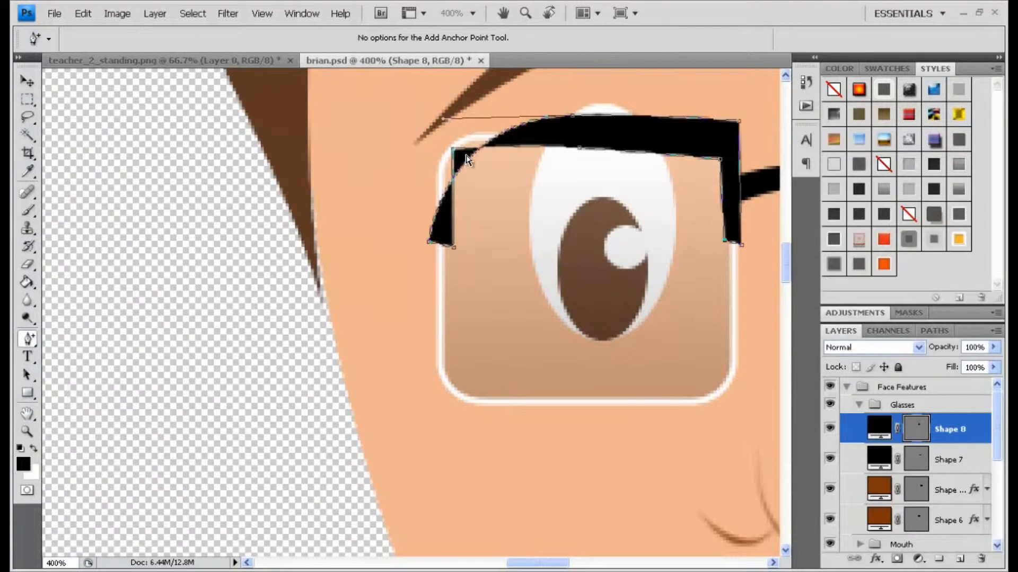
pyautogui.moveTo(467, 168); pyautogui.dragTo(418, 164)
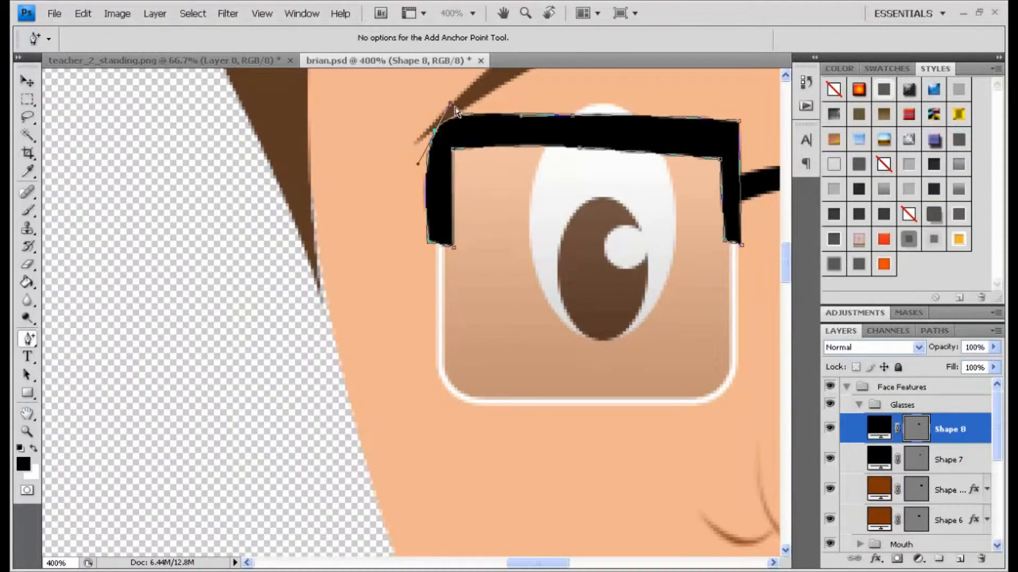
# Round the frame's outer top corner beside the bridge by replacing its anchor point with a curved one and adjusting its handle.
pyautogui.hscroll(3, 533, 541)
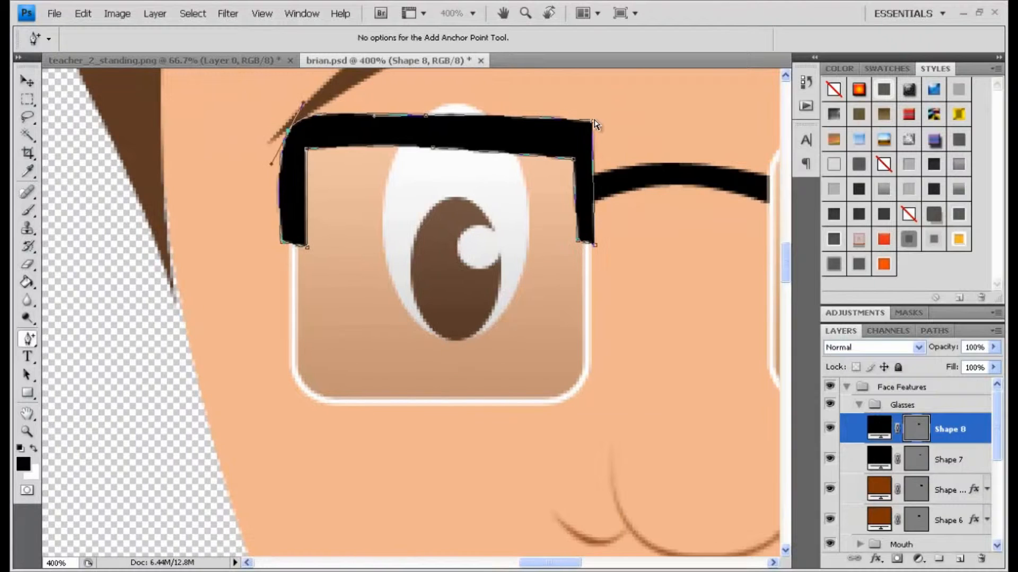
pyautogui.rightClick(592, 125)
pyautogui.click(612, 129)
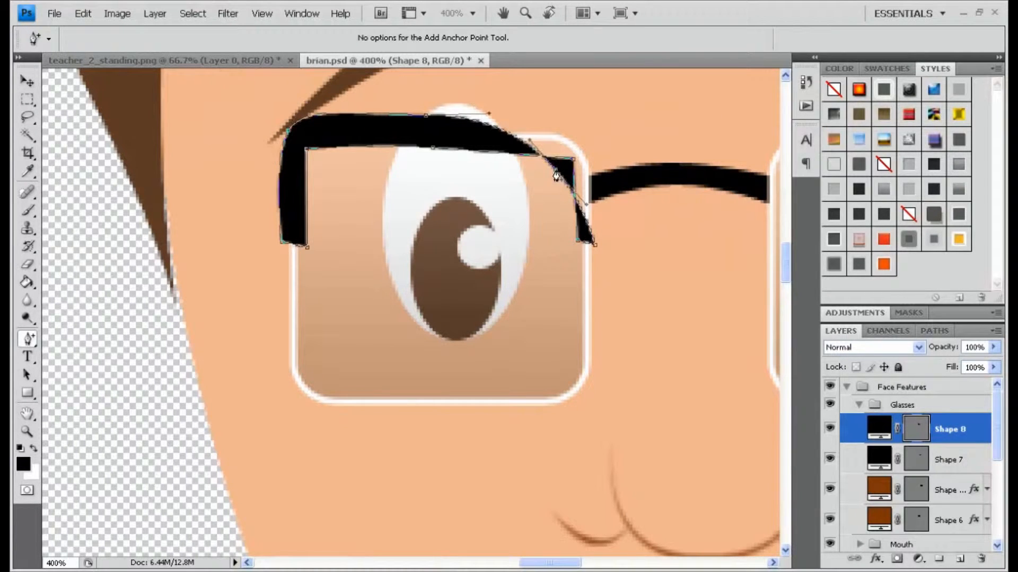
pyautogui.moveTo(555, 175); pyautogui.dragTo(581, 135)
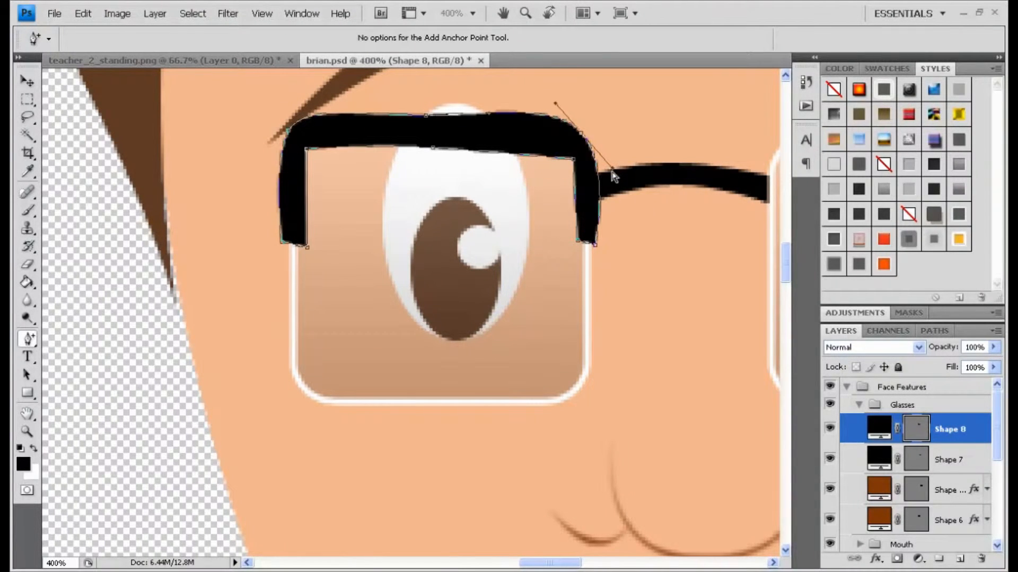
pyautogui.moveTo(610, 170); pyautogui.dragTo(599, 169)
pyautogui.moveTo(579, 133); pyautogui.dragTo(583, 138)
# Replace the frame's inner corner point beside the bridge with a rounded one and adjust the end of that side arm.
pyautogui.rightClick(574, 162)
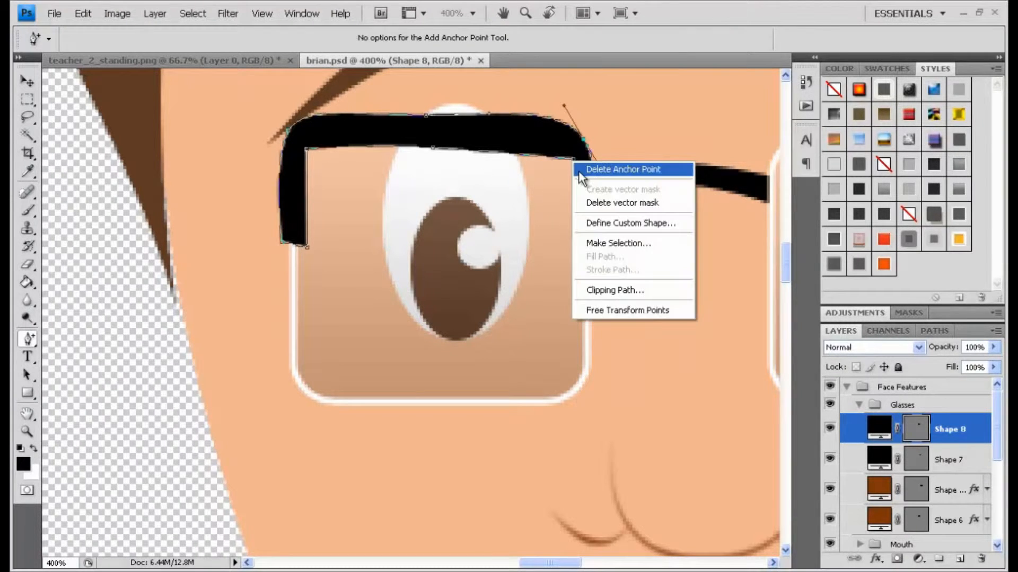
pyautogui.click(579, 171)
pyautogui.moveTo(547, 196); pyautogui.dragTo(571, 160)
pyautogui.click(581, 244)
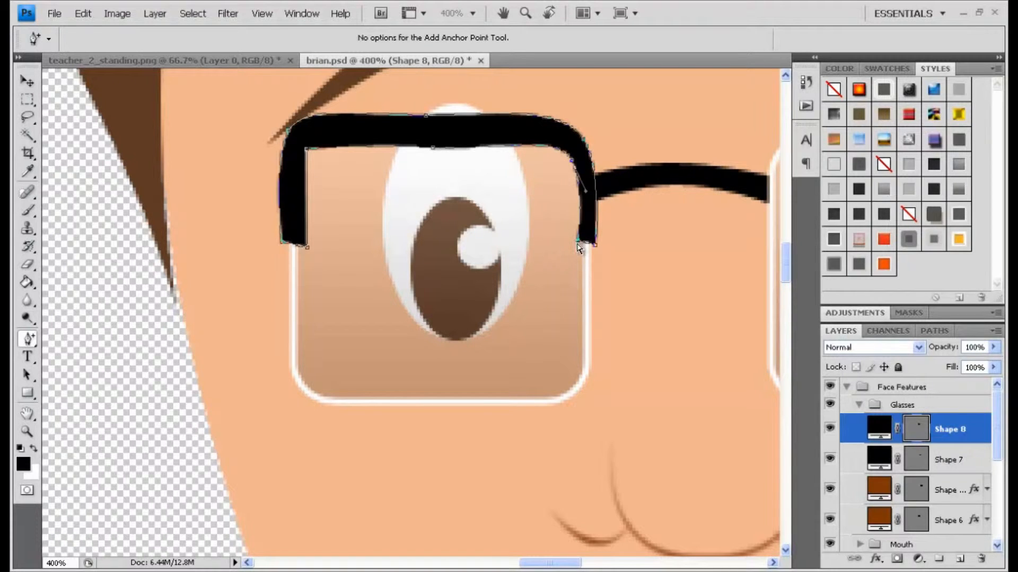
pyautogui.moveTo(585, 190); pyautogui.dragTo(580, 191)
pyautogui.moveTo(595, 245); pyautogui.dragTo(599, 247)
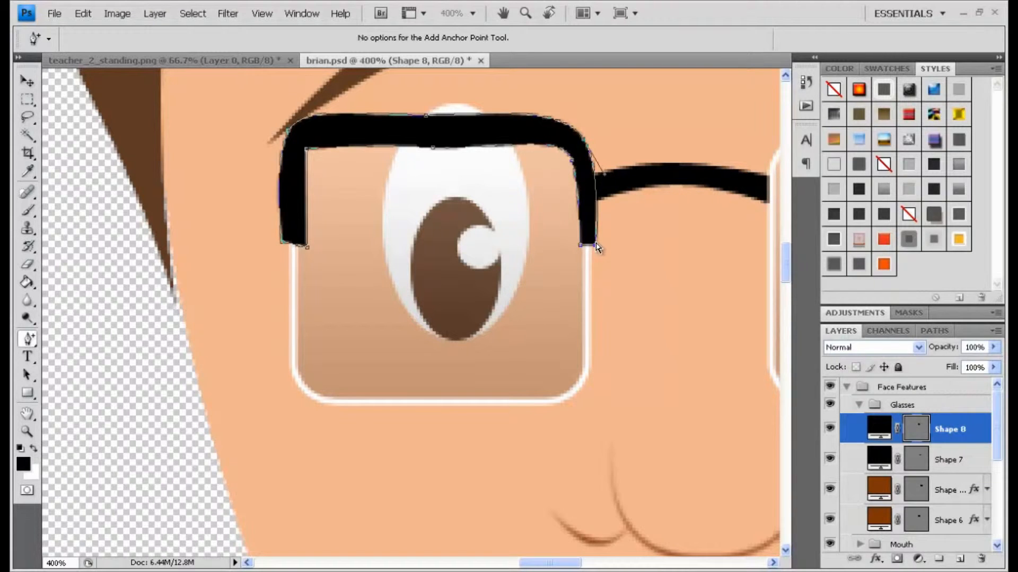
# Round the frame's inner corner on the temple side with a replacement anchor point and square off the end of that arm.
pyautogui.rightClick(308, 154)
pyautogui.click(326, 159)
pyautogui.moveTo(335, 185); pyautogui.dragTo(301, 178)
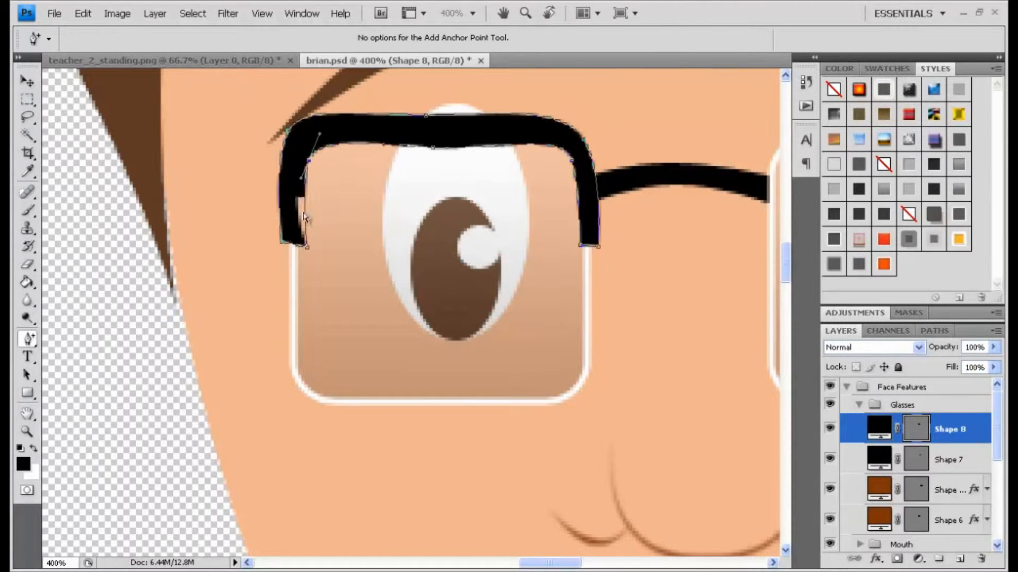
pyautogui.moveTo(304, 244); pyautogui.dragTo(278, 242)
# Raise the middle anchor points on both edges of the frame's top bar slightly, and hide the path outline.
pyautogui.click(433, 147)
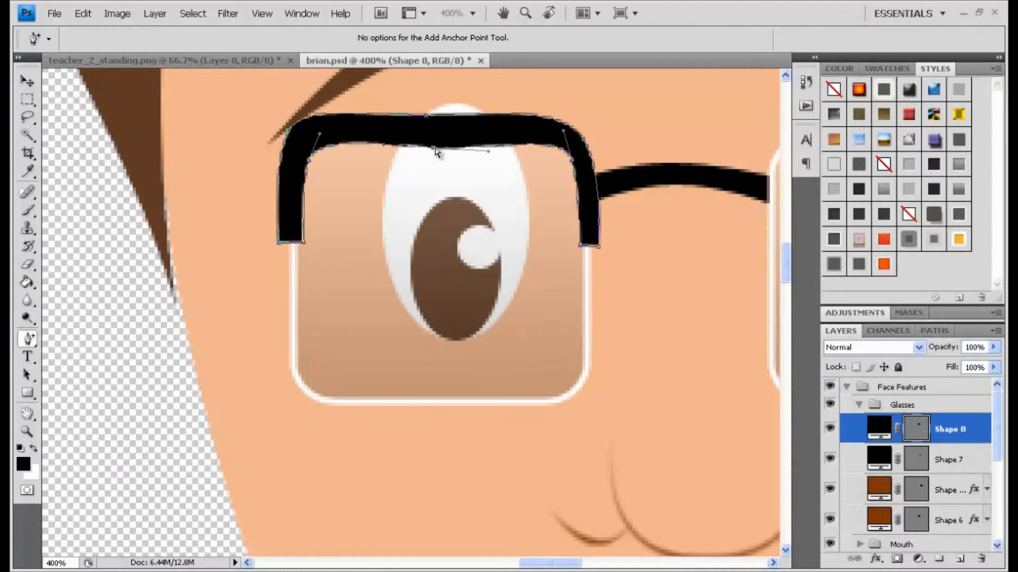
pyautogui.moveTo(433, 149); pyautogui.dragTo(427, 112)
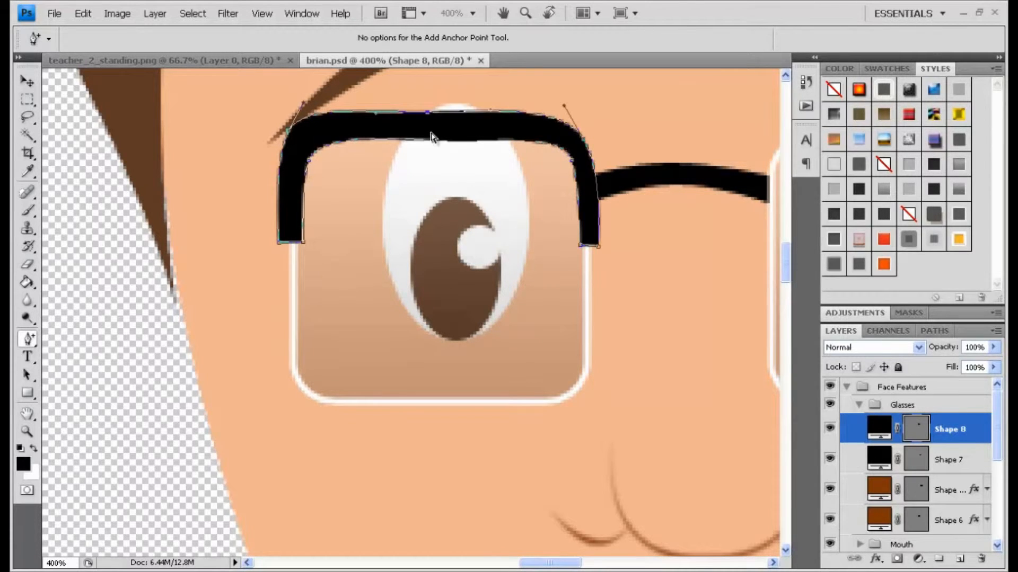
pyautogui.click(433, 142)
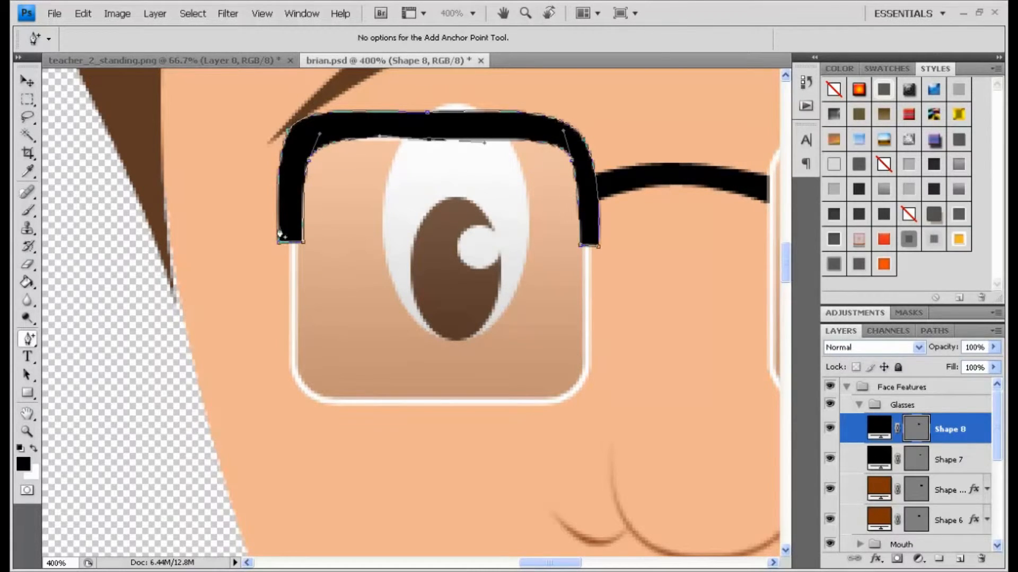
pyautogui.hotkey('ctrl', '-')
pyautogui.hotkey('ctrl', '-')
pyautogui.hotkey('ctrl', '-')
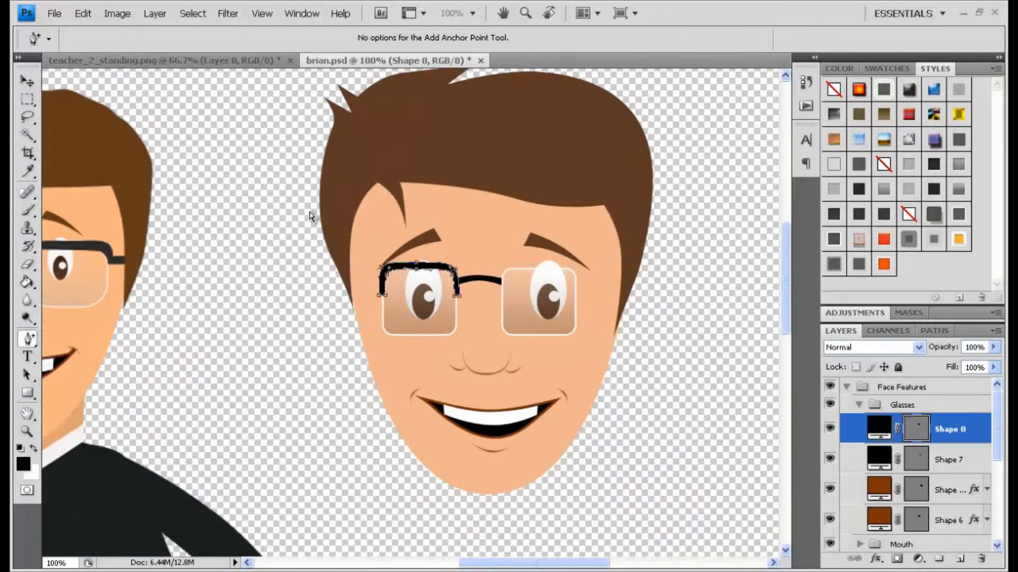
pyautogui.hotkey('ctrl', '+')
pyautogui.press('Return')
pyautogui.hotkey('ctrl', '-')
pyautogui.hotkey('ctrl', '-')
pyautogui.hotkey('ctrl', '-')
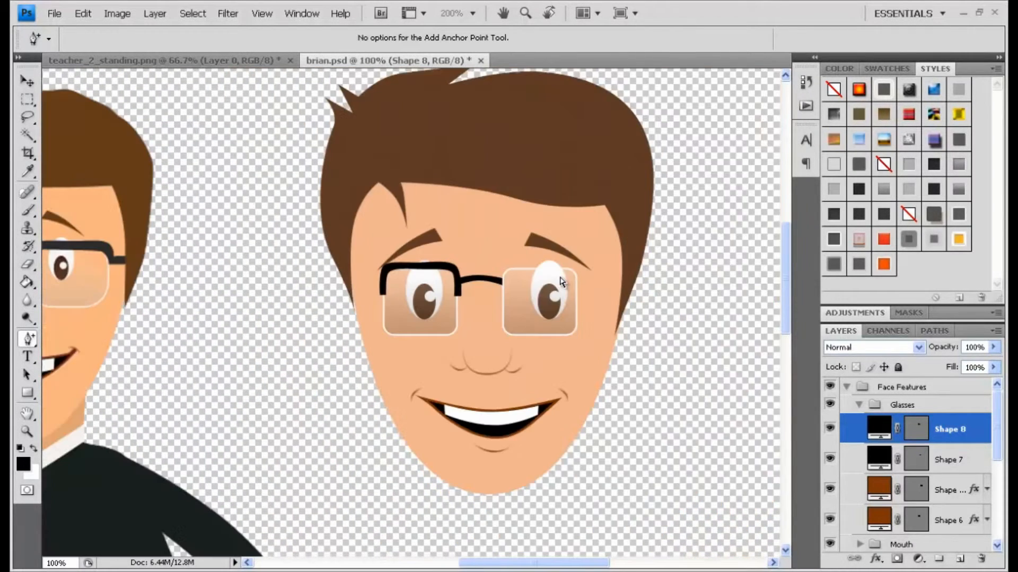
pyautogui.hotkey('ctrl', '+')
pyautogui.hotkey('ctrl', '+')
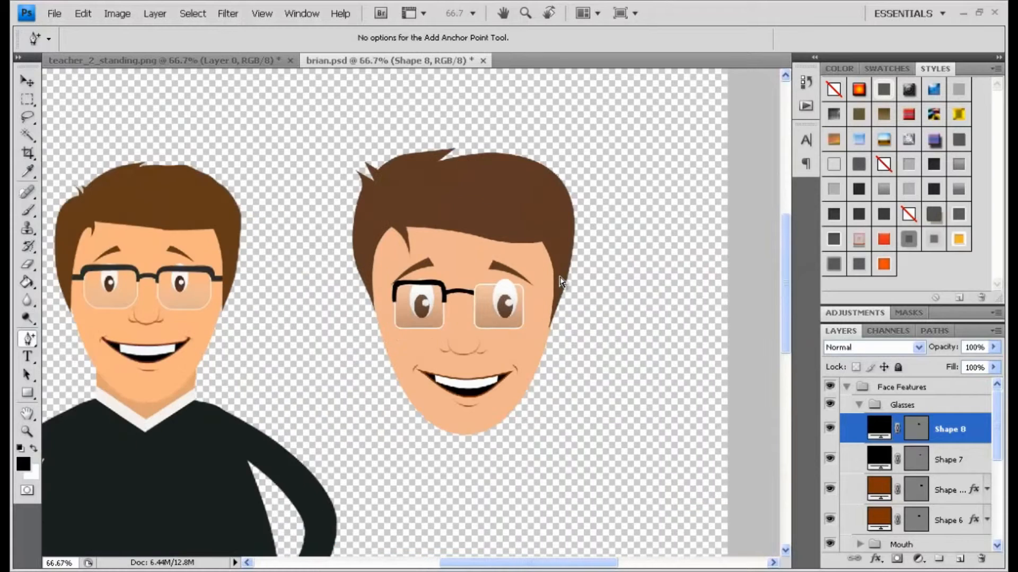
# Change the frame shape's fill colour to dark grey 302e2e.
pyautogui.doubleClick(878, 432)
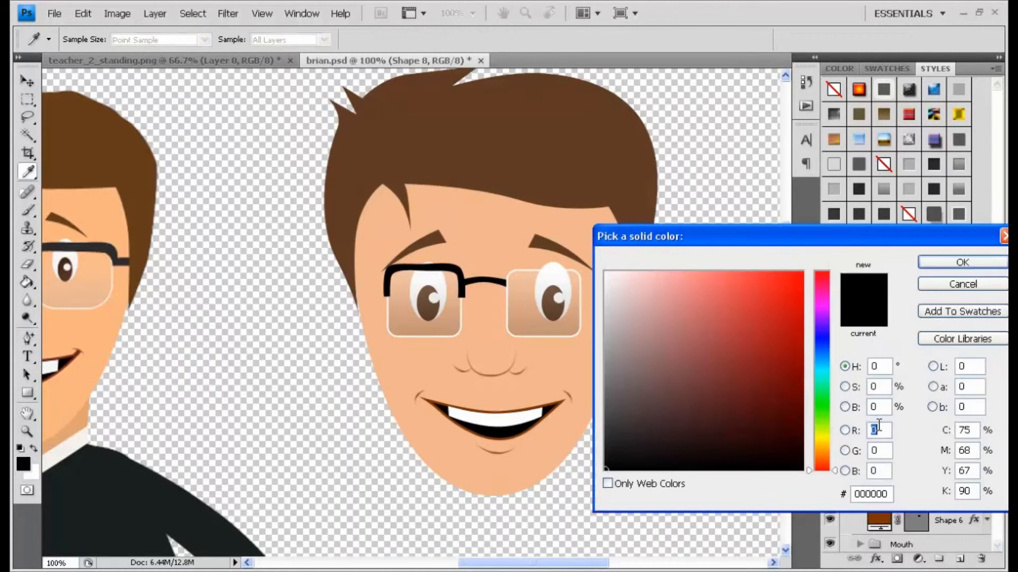
pyautogui.click(613, 421)
pyautogui.click(612, 433)
pyautogui.click(610, 443)
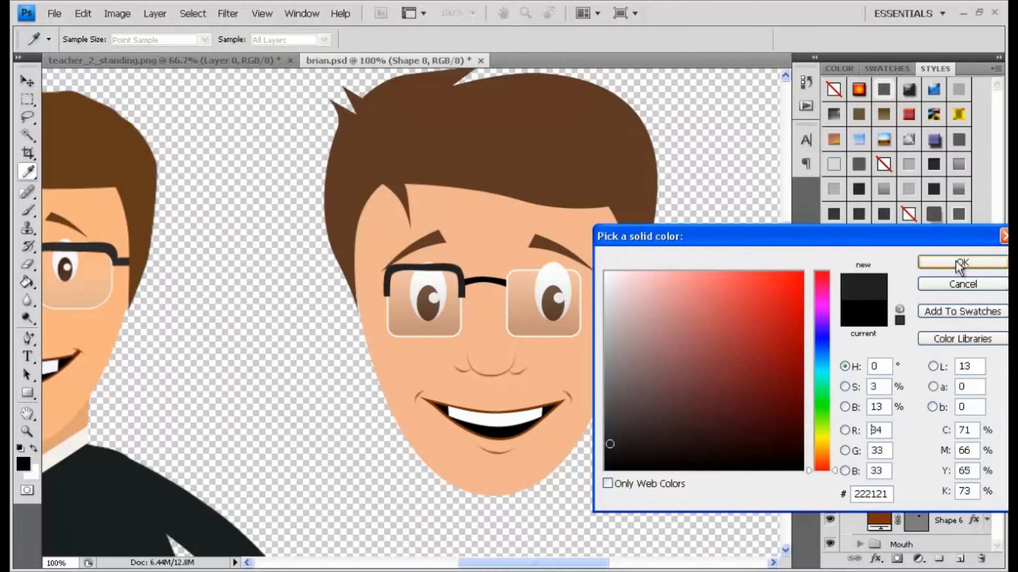
pyautogui.click(613, 431)
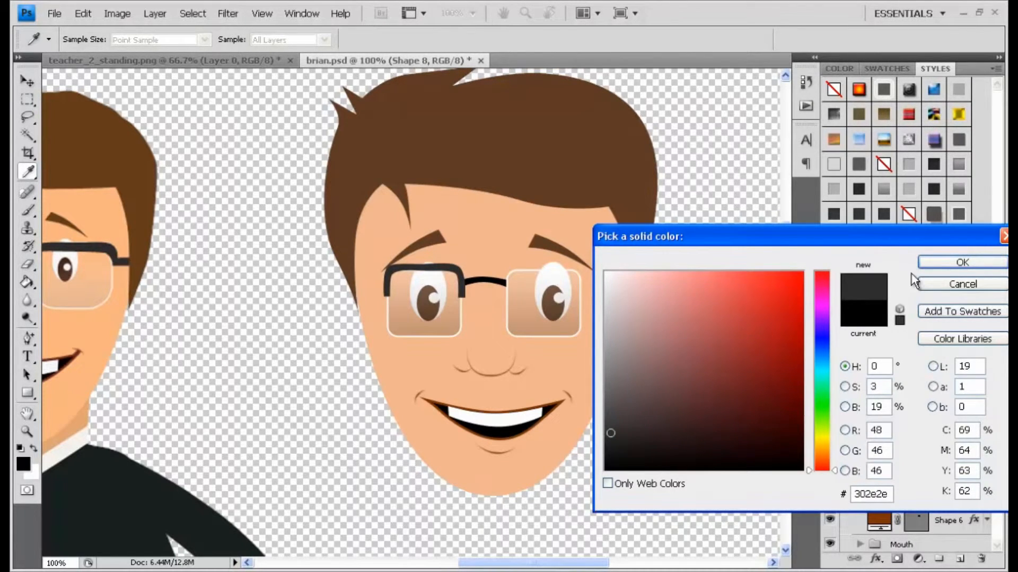
pyautogui.click(962, 262)
# Recolour the bridge shape by sampling the dark grey of the frame.
pyautogui.doubleClick(876, 459)
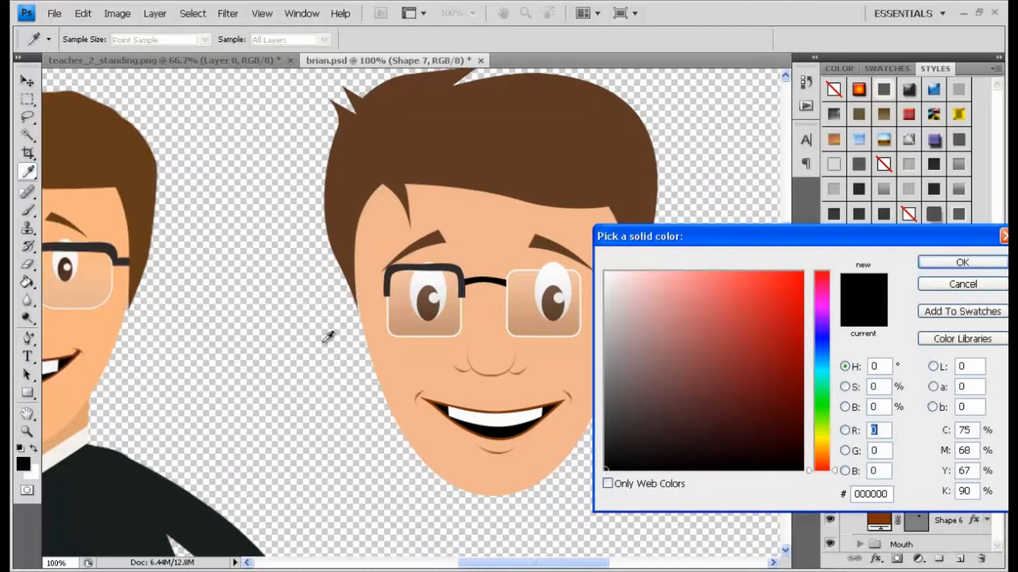
pyautogui.click(392, 285)
pyautogui.click(931, 260)
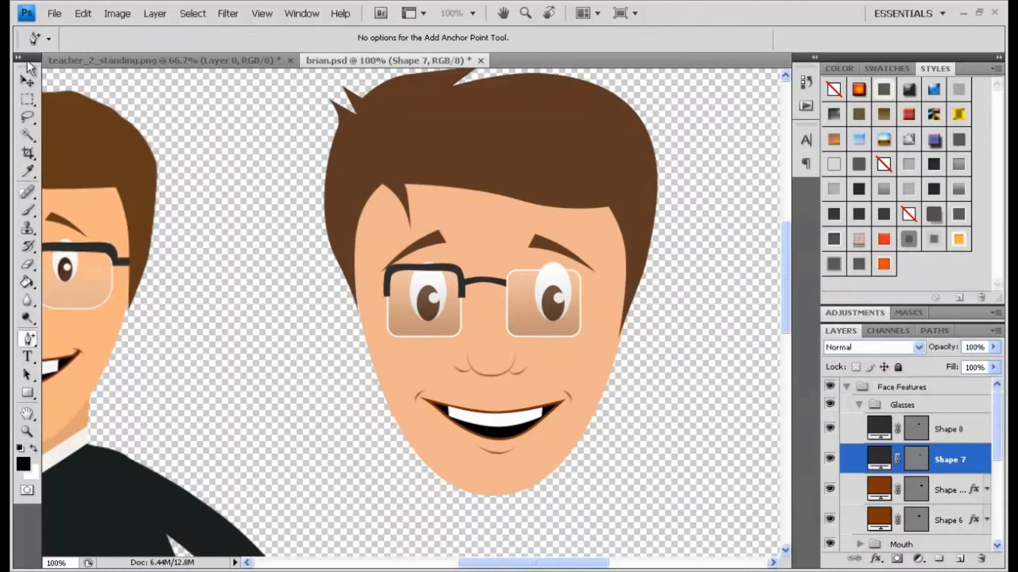
# Duplicate the frame shape layer and place the copy level with the original over the other lens.
pyautogui.click(948, 429)
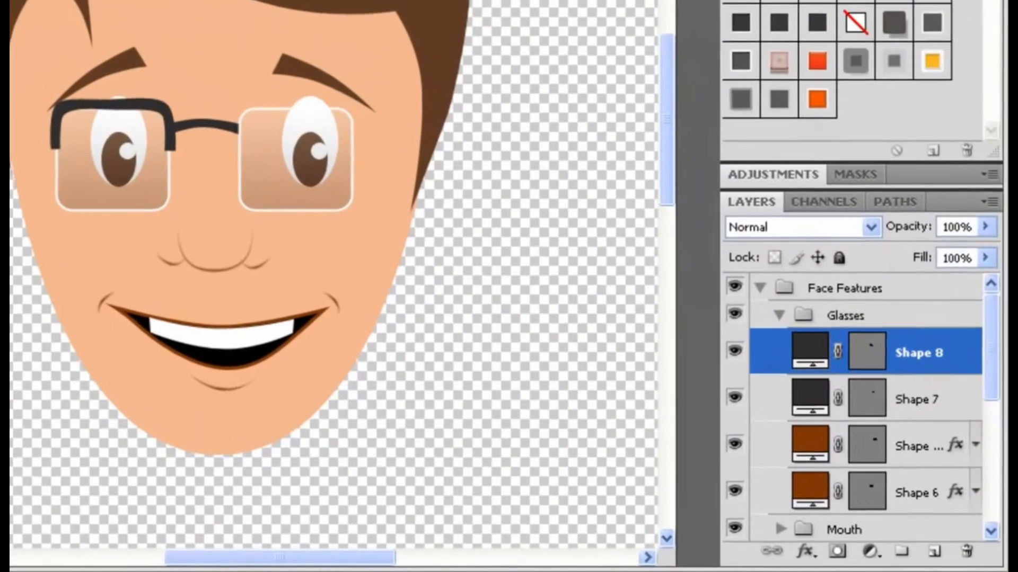
pyautogui.moveTo(926, 365); pyautogui.dragTo(934, 551)
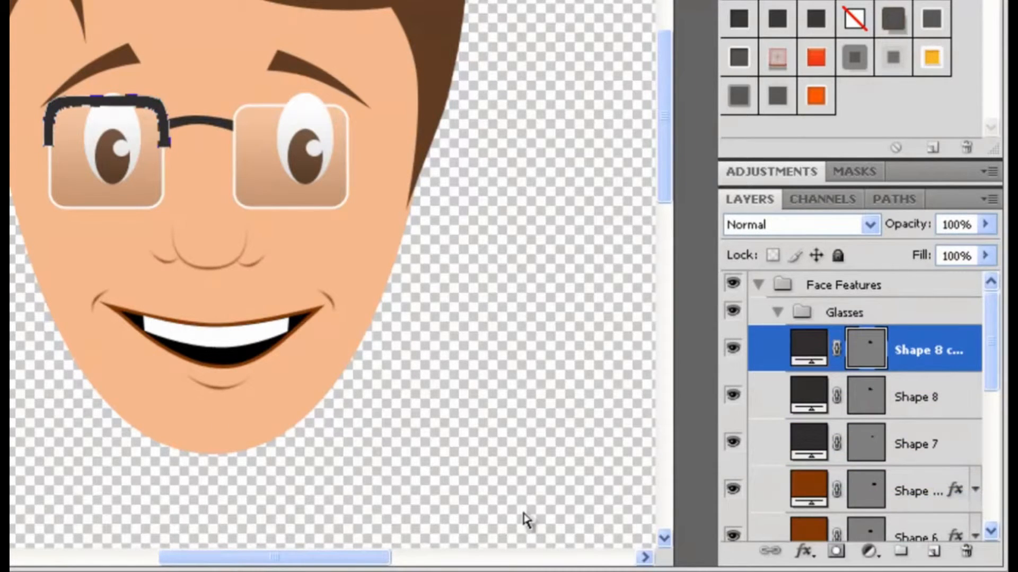
pyautogui.hotkey('ctrl', 't')
pyautogui.press('Return')
pyautogui.moveTo(125, 102); pyautogui.dragTo(314, 102)
pyautogui.click(872, 397)
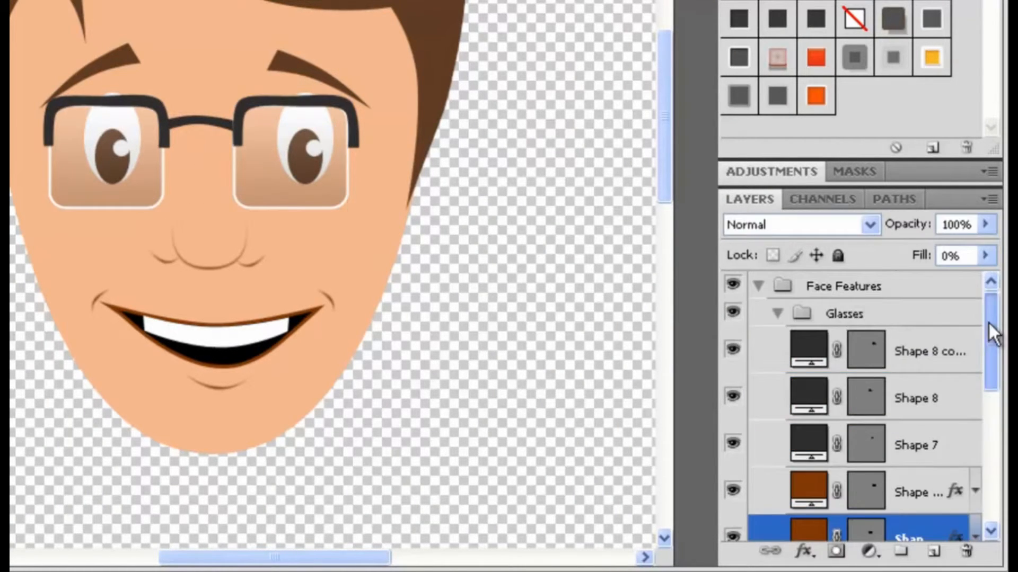
# Add a new layer above the copied frame in the Glasses group and set the foreground colour to dark grey 302e2e.
pyautogui.click(927, 350)
pyautogui.click(931, 553)
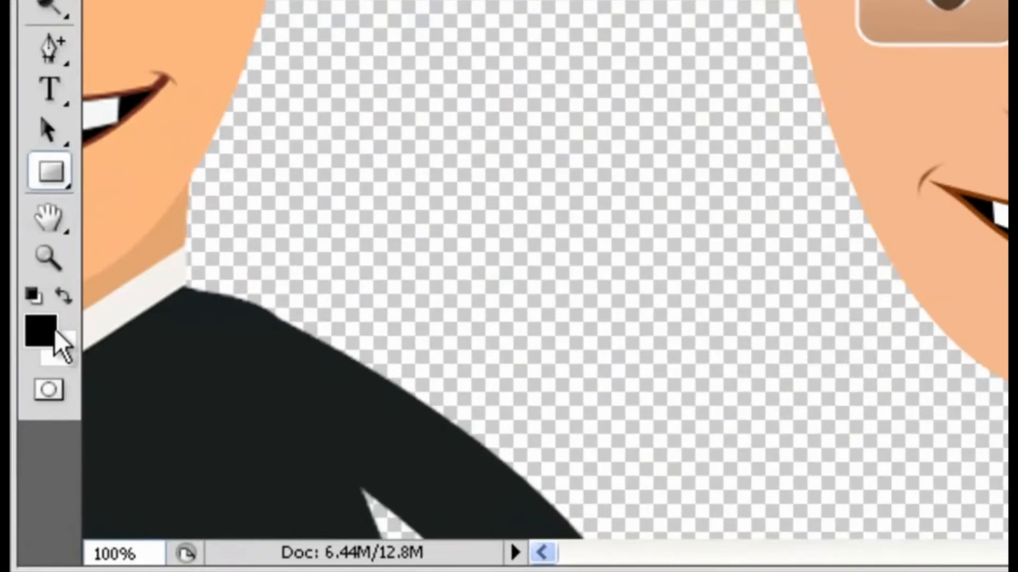
pyautogui.click(53, 330)
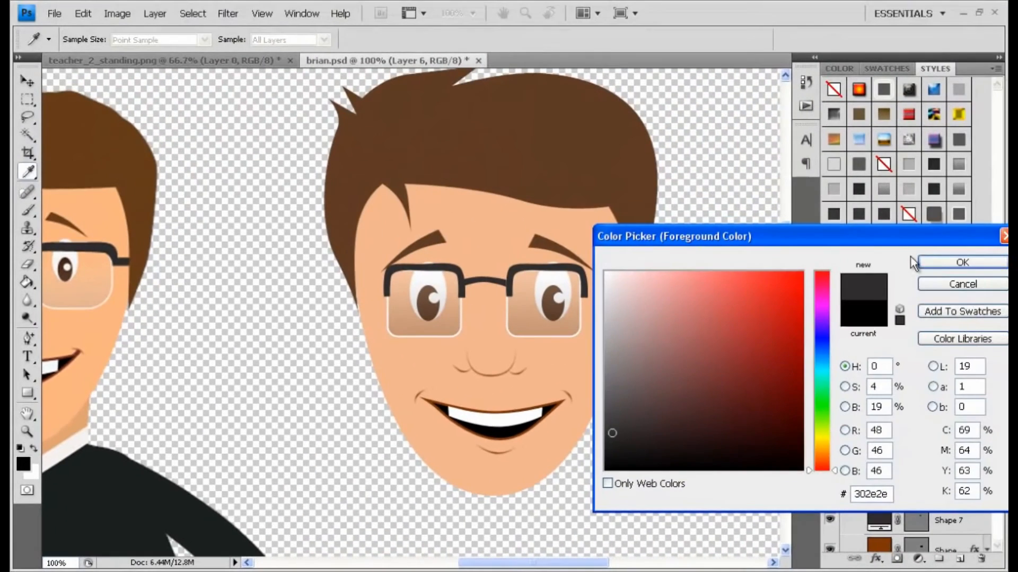
pyautogui.press('Return')
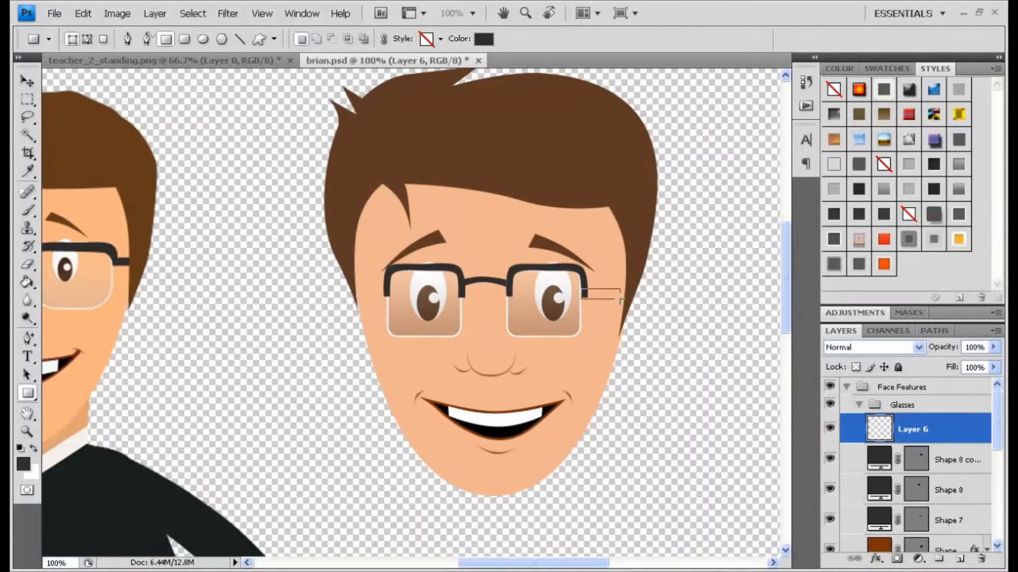
# Draw a thin rectangular temple arm from the outer frame edge to the hair, then duplicate it and place the copy on the opposite side.
pyautogui.moveTo(627, 299); pyautogui.dragTo(371, 291)
pyautogui.hotkey('ctrl', 'j')
pyautogui.press('v')
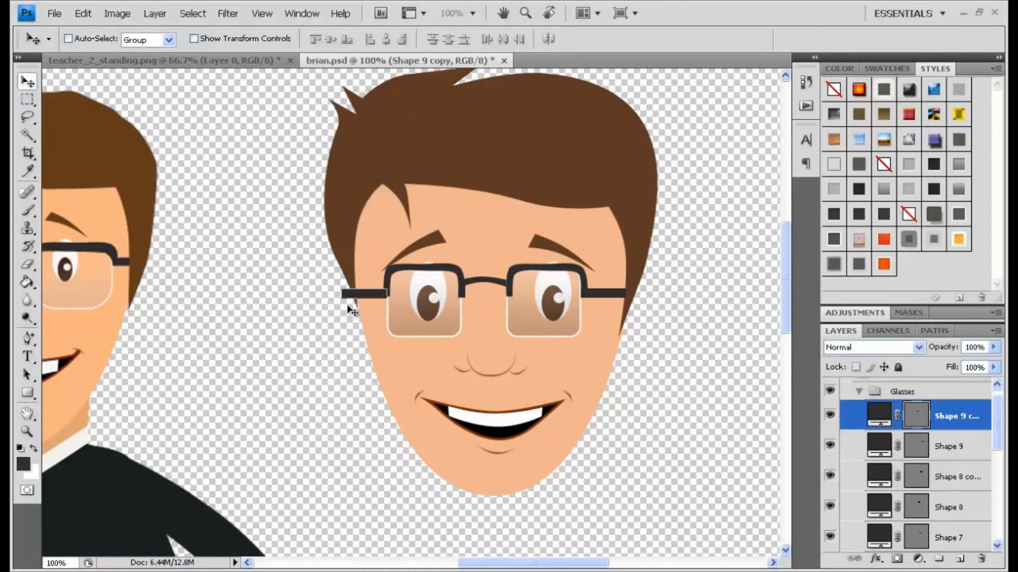
# Adjust the copied temple arm with Free Transform so it spans from the frame to the edge of the face.
pyautogui.hotkey('ctrl', 't')
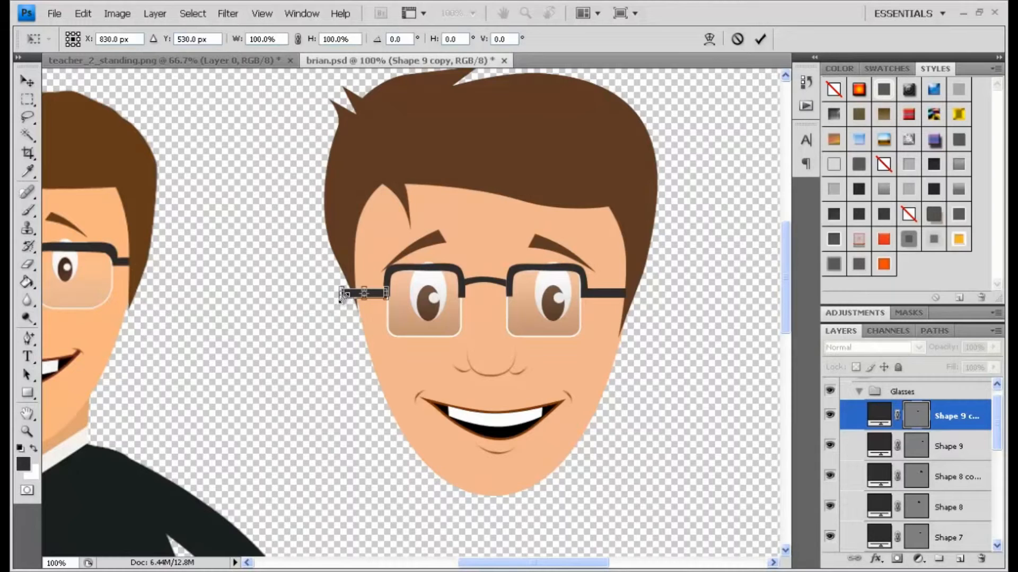
pyautogui.moveTo(343, 298); pyautogui.dragTo(357, 297)
pyautogui.press('Return')
pyautogui.hotkey('ctrl', '+')
pyautogui.hotkey('ctrl', 't')
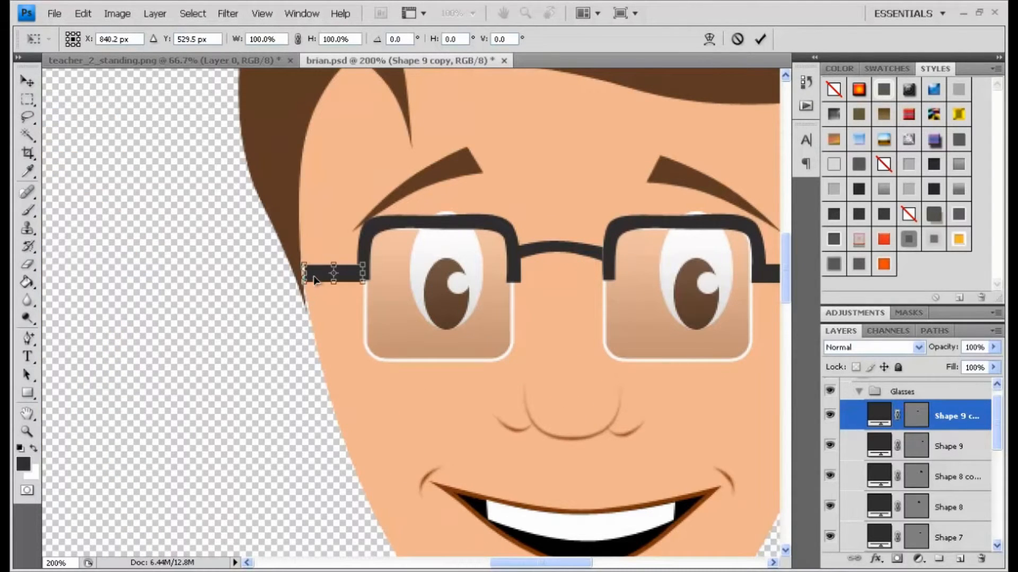
pyautogui.press('Return')
pyautogui.hotkey('ctrl', 't')
pyautogui.moveTo(302, 276); pyautogui.dragTo(298, 276)
pyautogui.press('Return')
# Compare the glasses with the reference character, then collapse the Glasses layer group and select it.
pyautogui.hotkey('ctrl', '-')
pyautogui.hotkey('ctrl', '-')
pyautogui.hotkey('ctrl', '-')
pyautogui.hotkey('ctrl', '-')
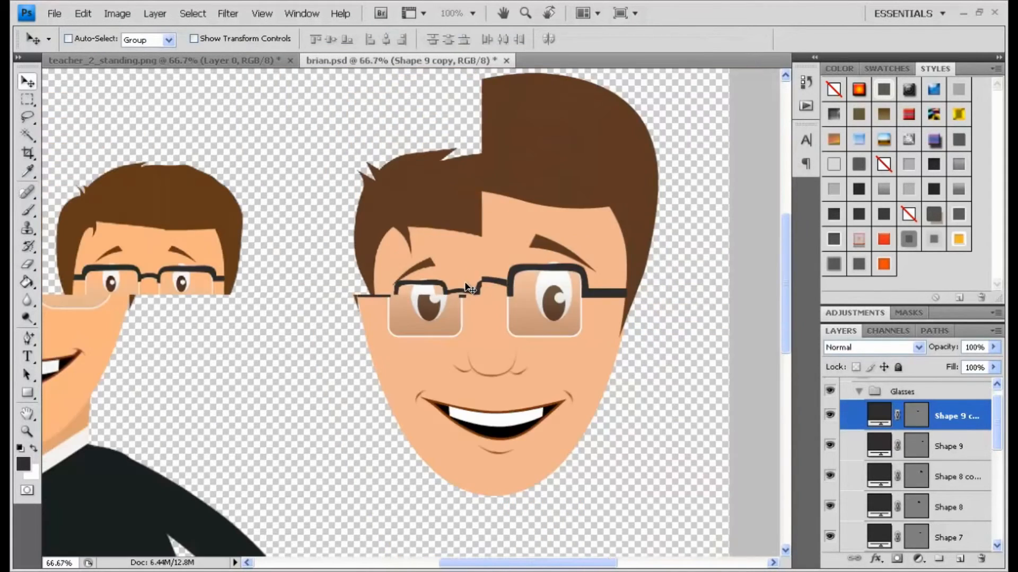
pyautogui.hotkey('ctrl', '+')
pyautogui.hotkey('ctrl', '+')
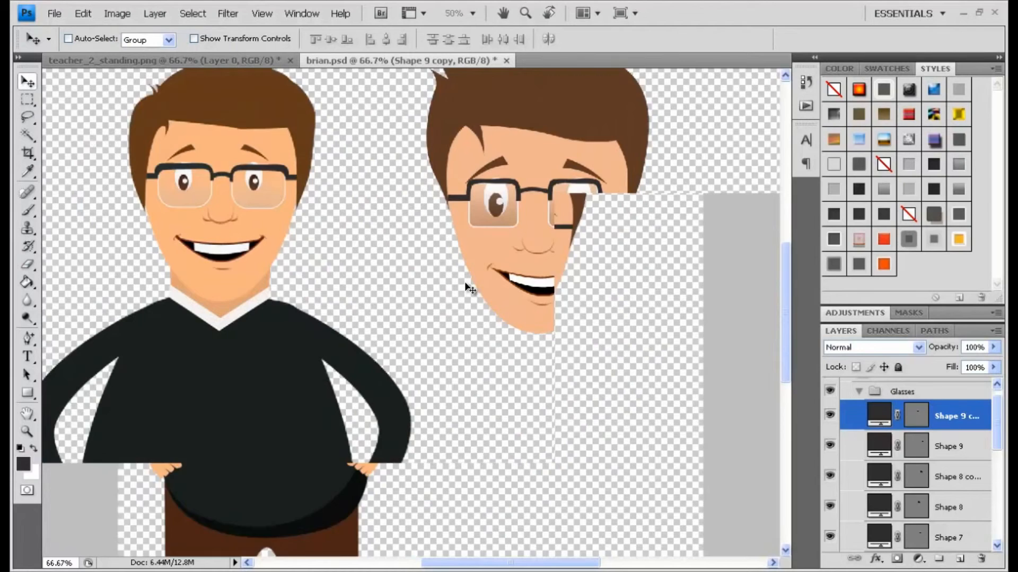
pyautogui.hotkey('ctrl', '-')
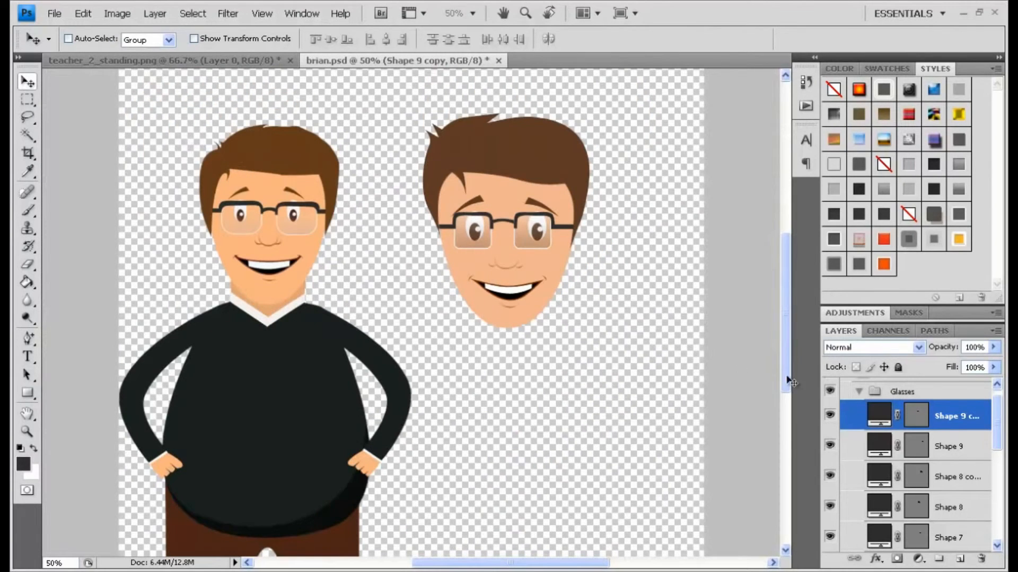
pyautogui.click(872, 393)
pyautogui.click(859, 391)
# Try to resize the whole glasses group with Free Transform.
pyautogui.hotkey('ctrl', 't')
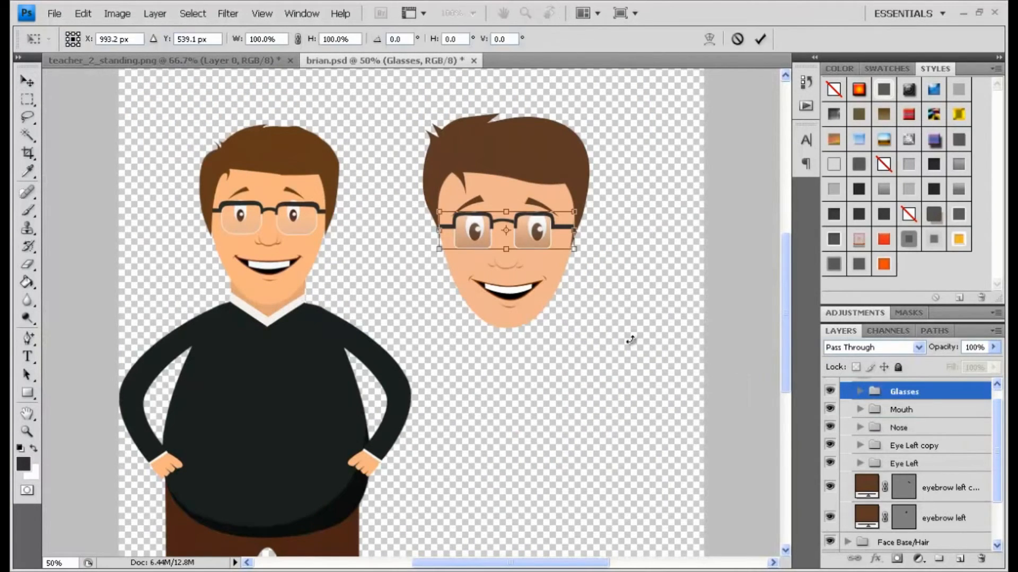
pyautogui.moveTo(576, 249)
pyautogui.mouseDown()
pyautogui.moveTo(621, 278)
pyautogui.moveTo(551, 249)
pyautogui.moveTo(571, 263)
pyautogui.mouseUp()
pyautogui.press('Return')
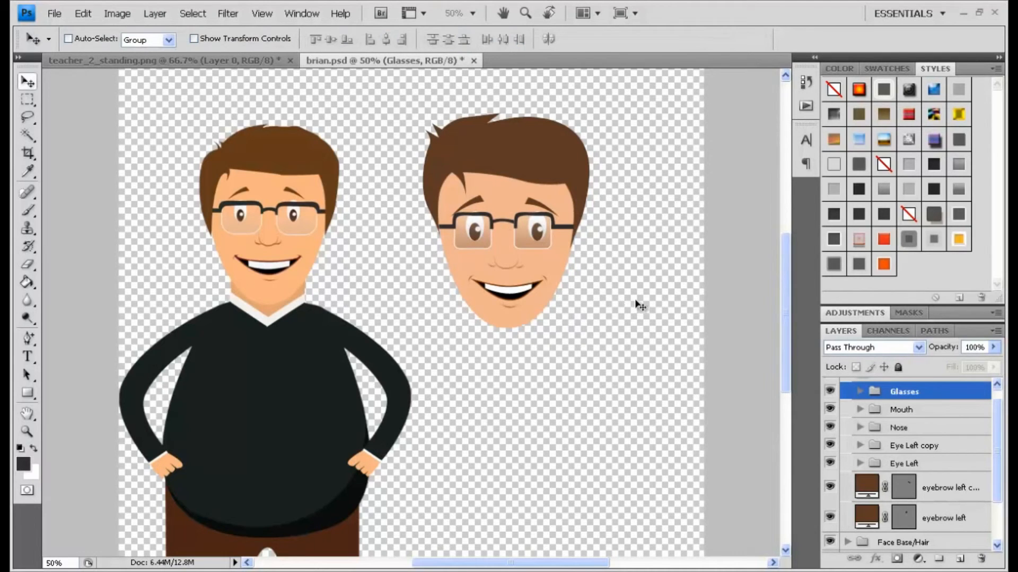
# Try the glasses slightly lower on the face, then move them back up over the eyes and compare with the reference.
pyautogui.hotkey('ctrl', '+')
pyautogui.moveTo(574, 208); pyautogui.dragTo(573, 221)
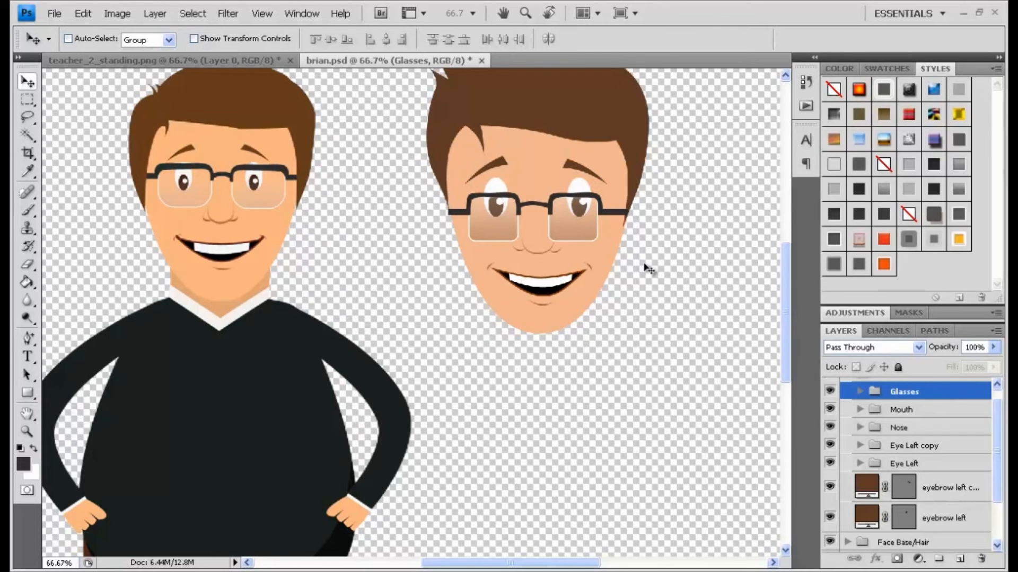
pyautogui.hotkey('ctrl', '-')
pyautogui.hotkey('ctrl', '+')
pyautogui.hotkey('ctrl', '+')
pyautogui.hotkey('ctrl', '-')
pyautogui.moveTo(590, 233); pyautogui.dragTo(589, 222)
pyautogui.hotkey('ctrl', '-')
pyautogui.hotkey('ctrl', '-')
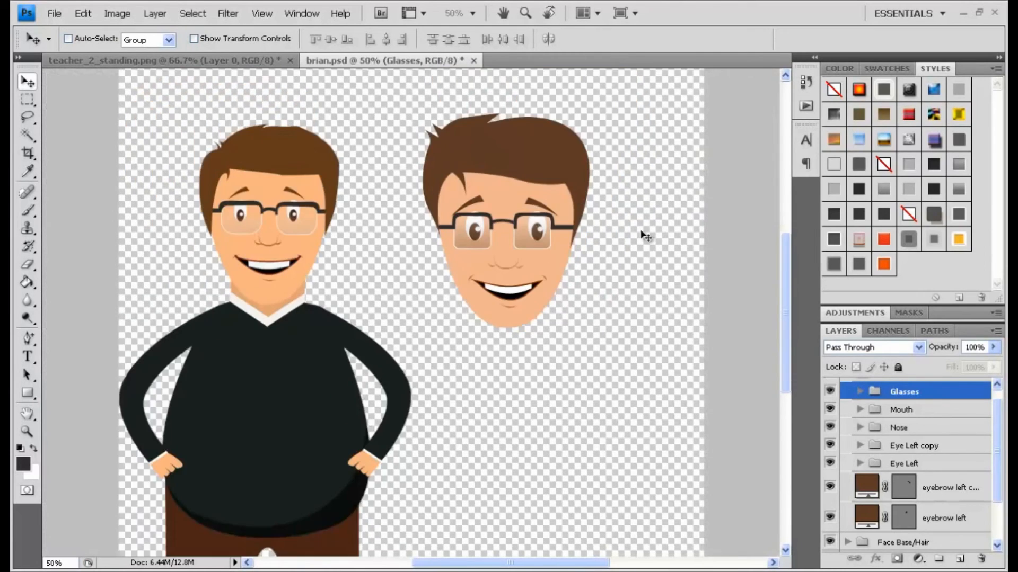
pyautogui.hotkey('ctrl', '+')
pyautogui.hotkey('ctrl', '+')
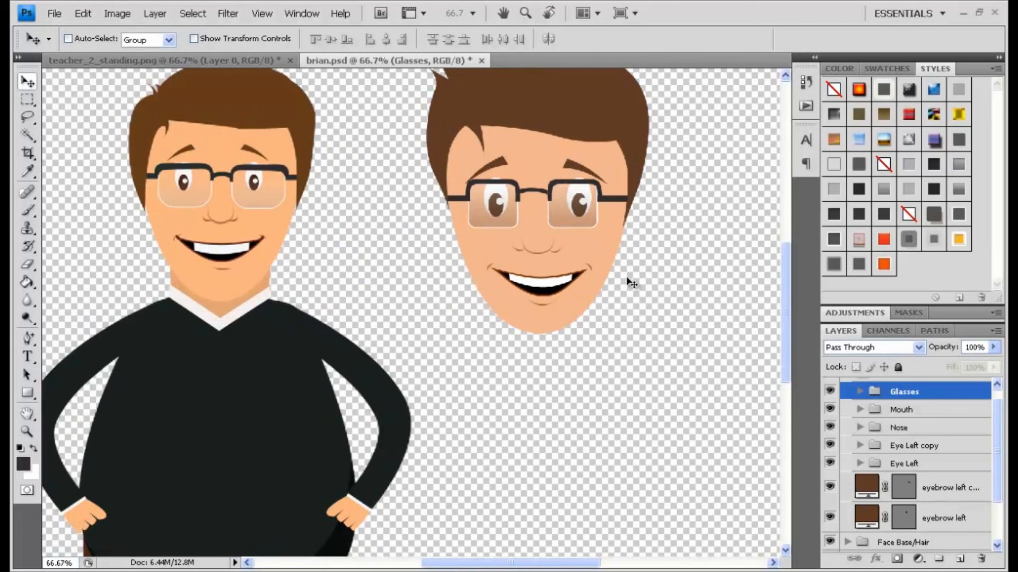